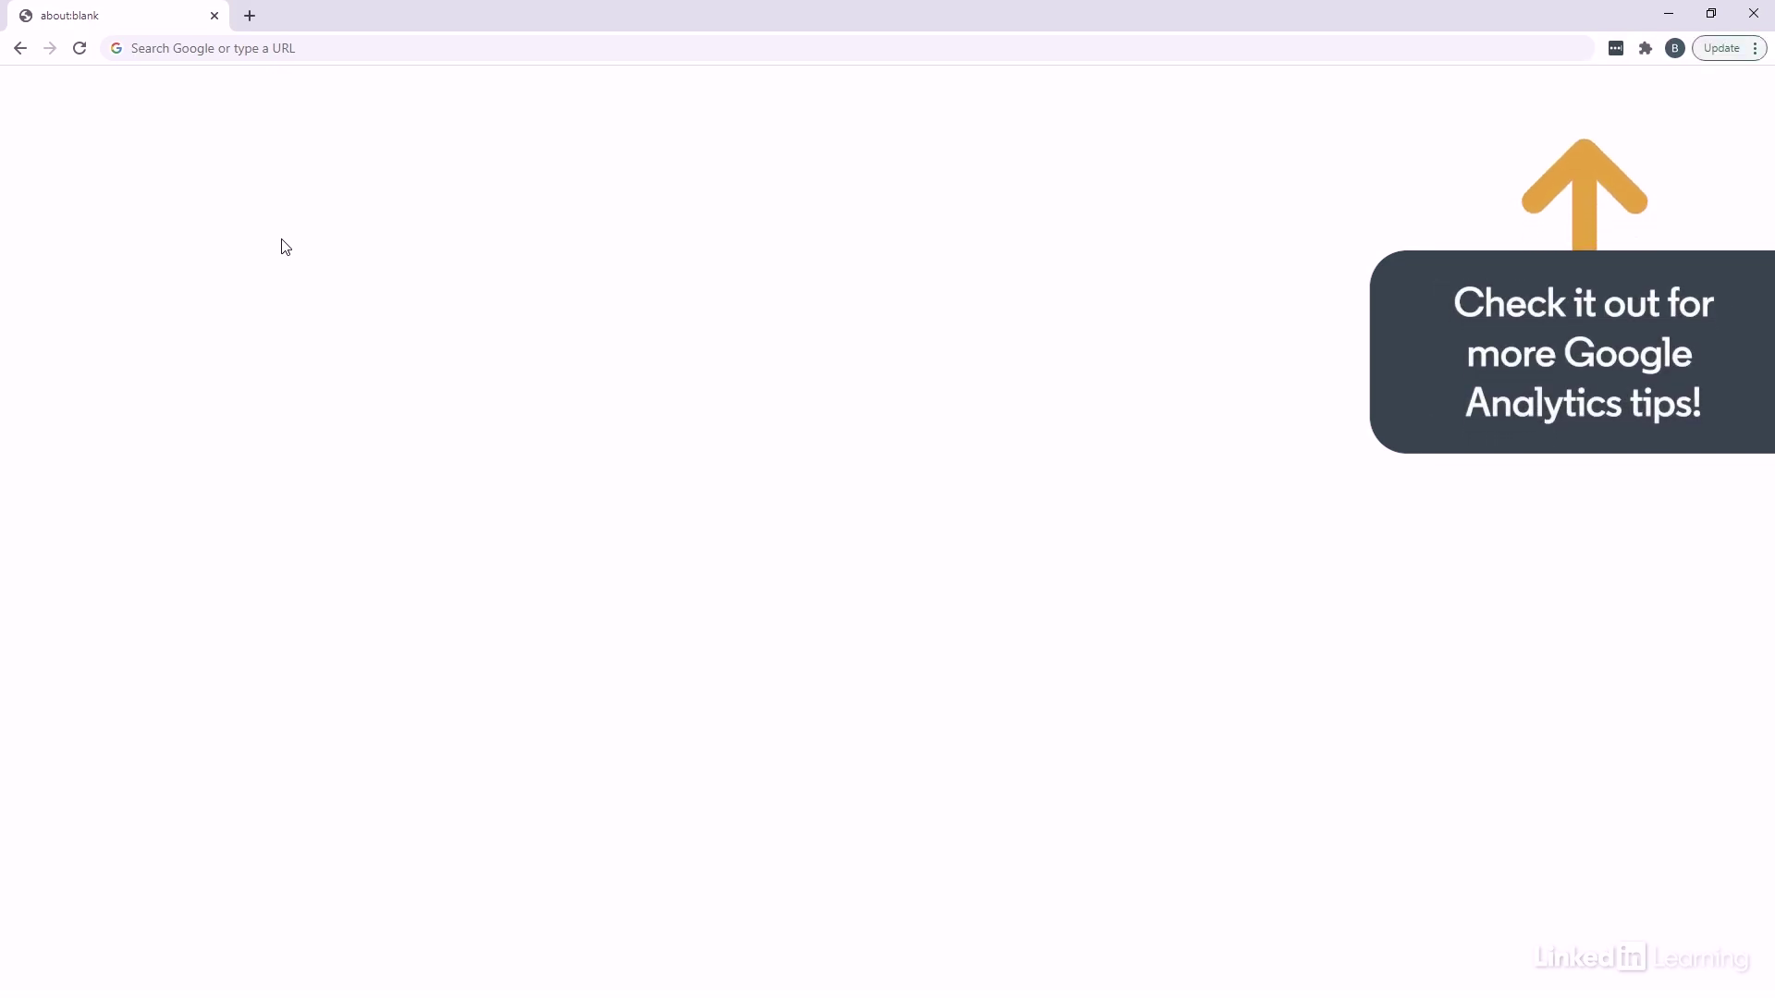
Step: Load analytics.google.com in Chrome by typing 'analy' and accepting the autocomplete
{"action": "left_click", "coordinate": [412, 39]}
{"action": "type", "text": "analytics.google.com"}
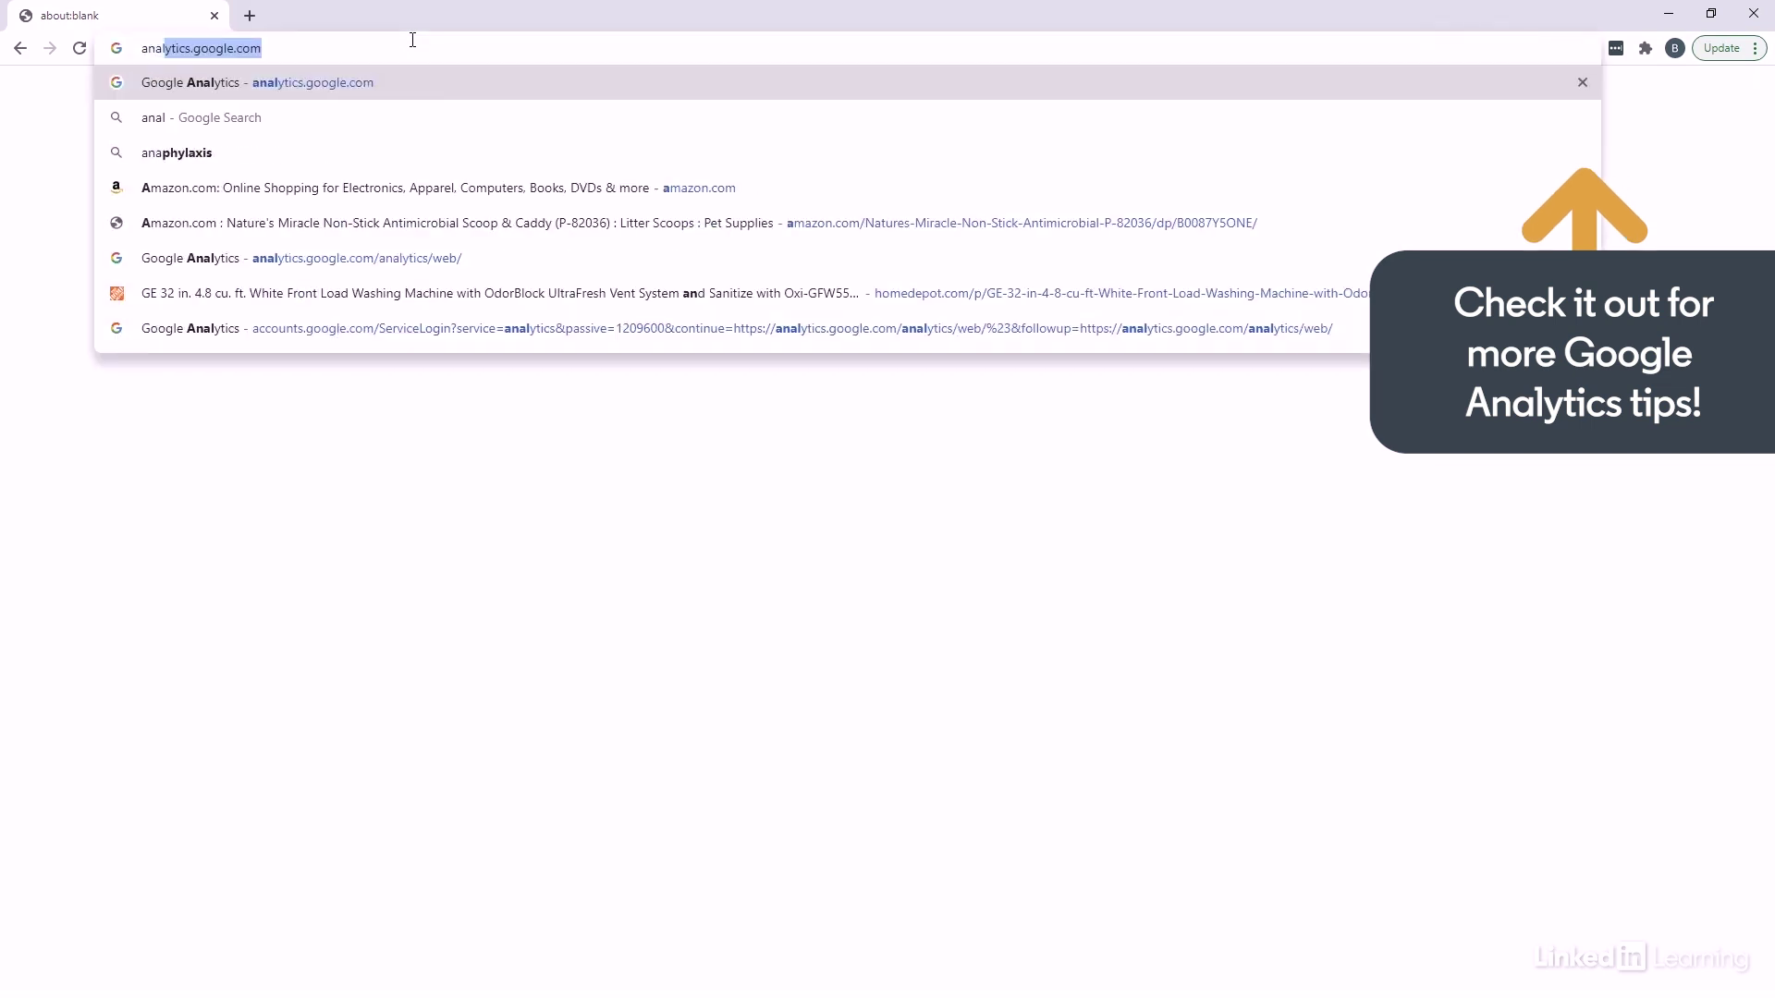
{"action": "key", "text": "Return"}
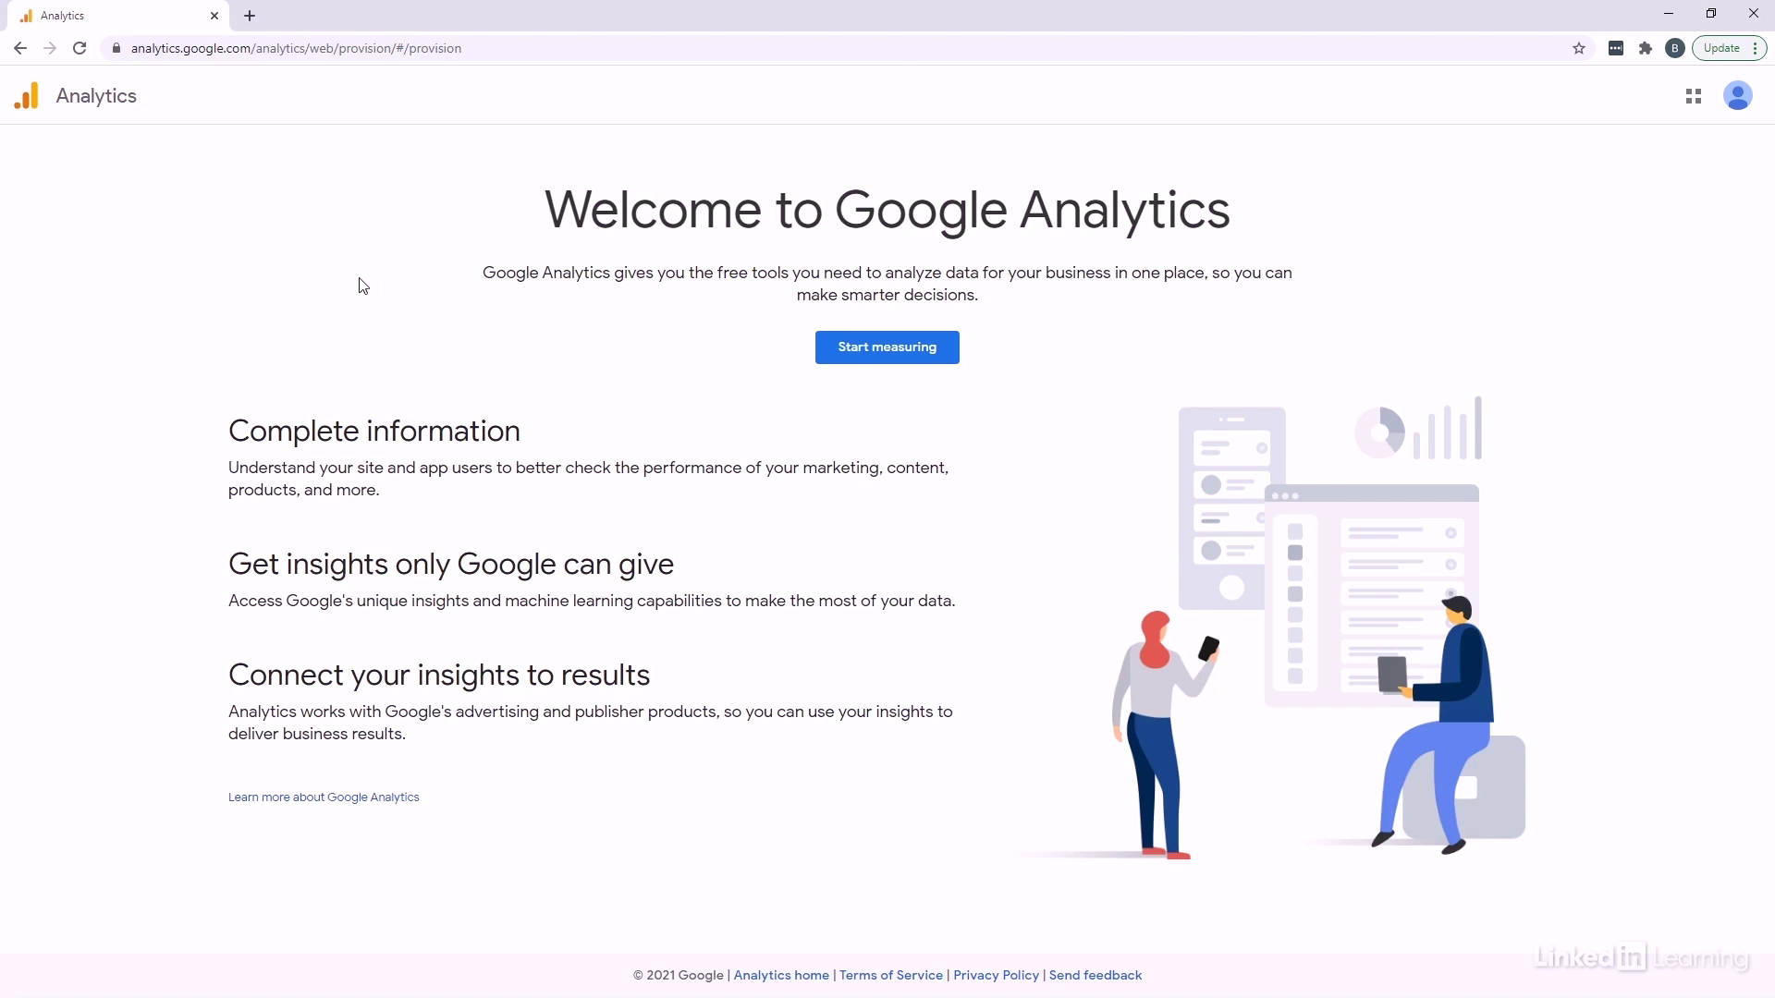
{"action": "left_click", "coordinate": [1692, 105]}
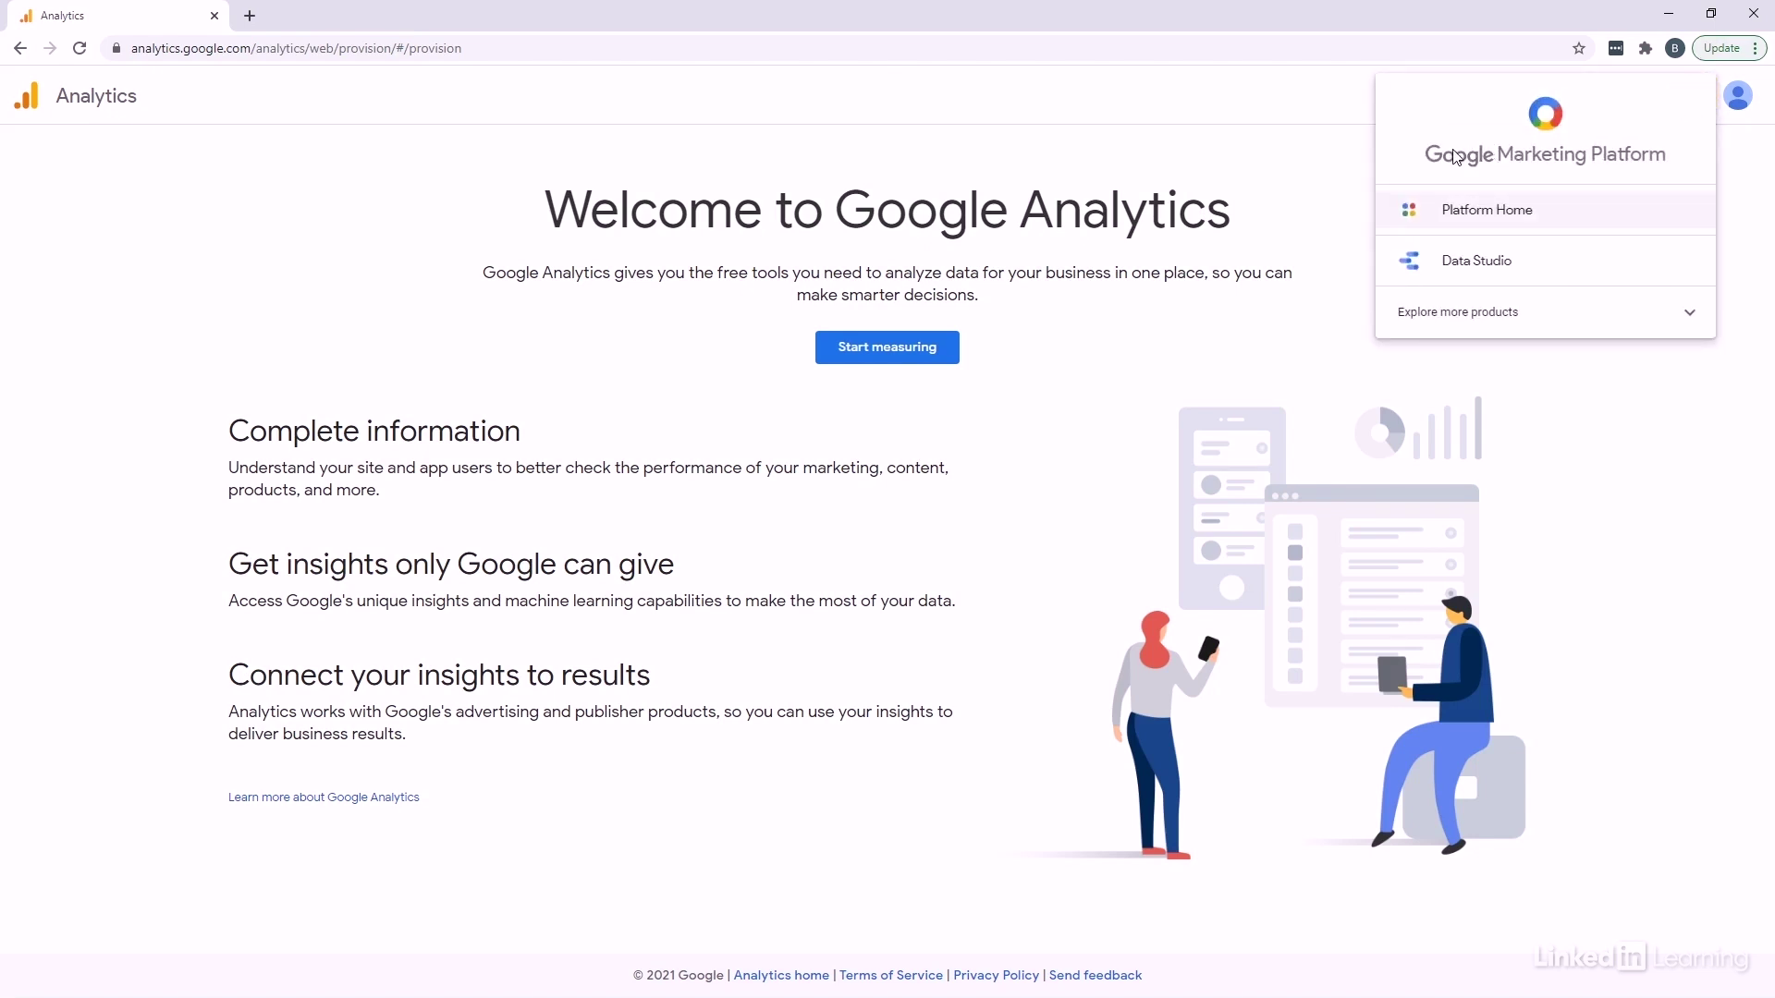
{"action": "left_click", "coordinate": [1694, 314]}
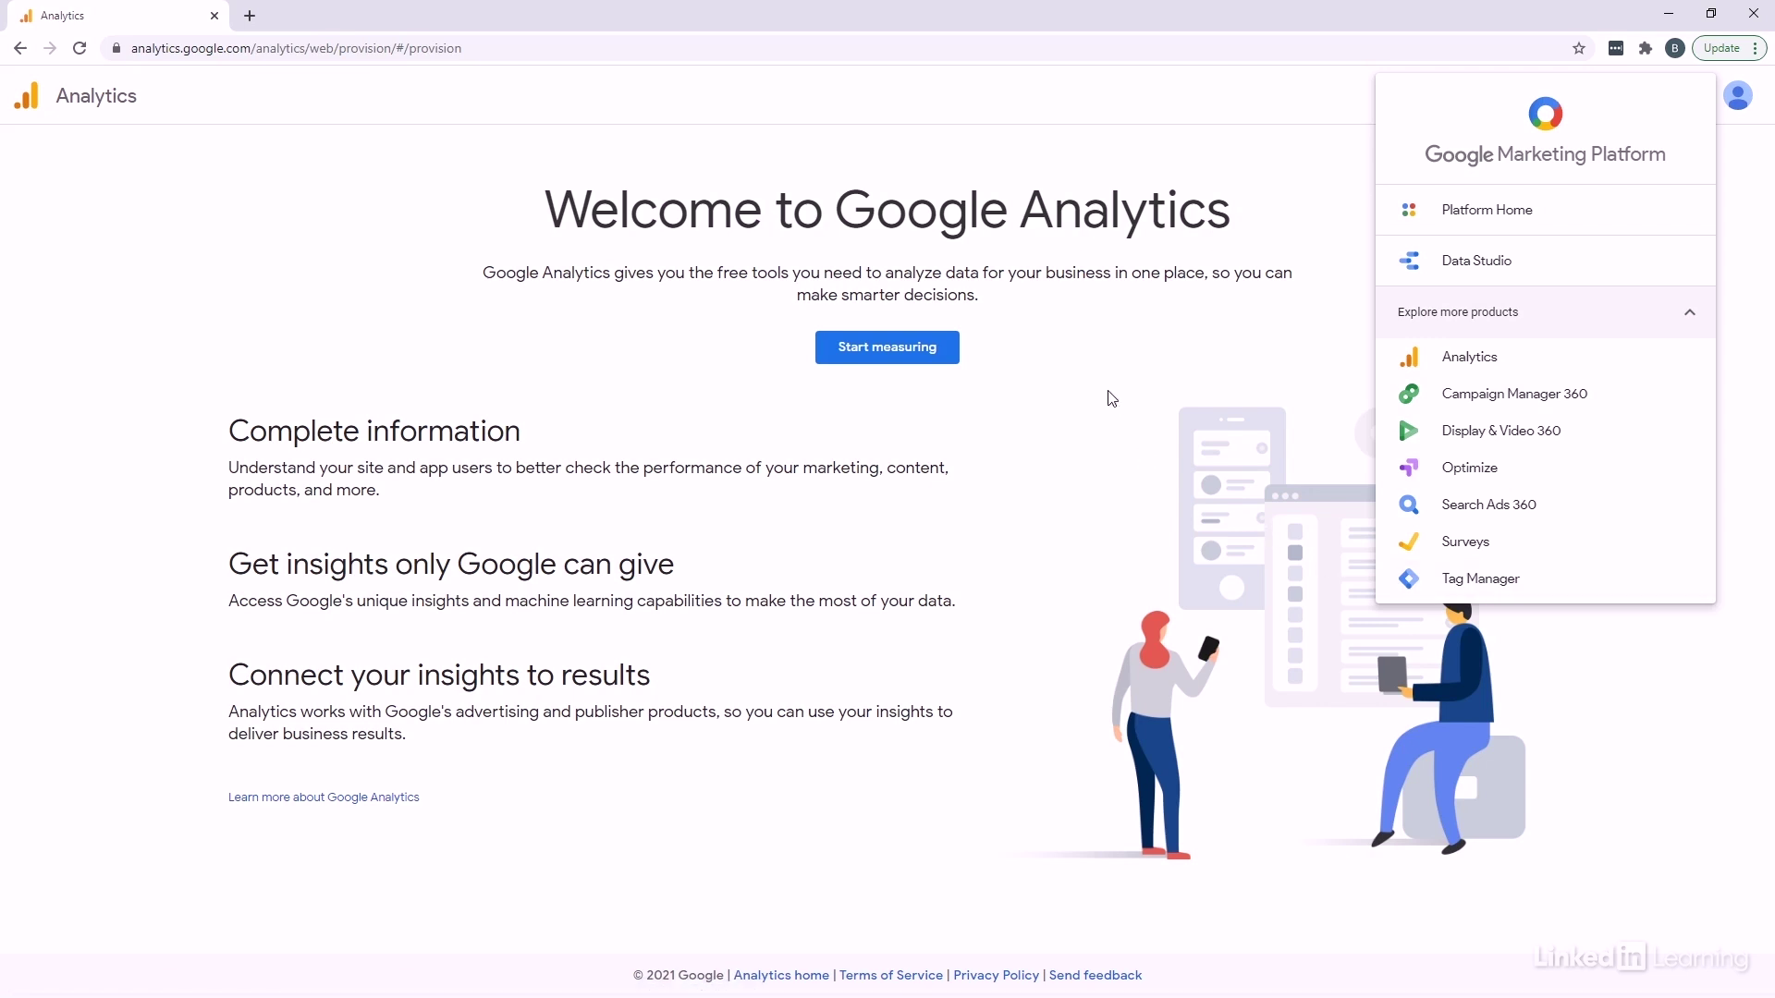
{"action": "key", "text": "Escape"}
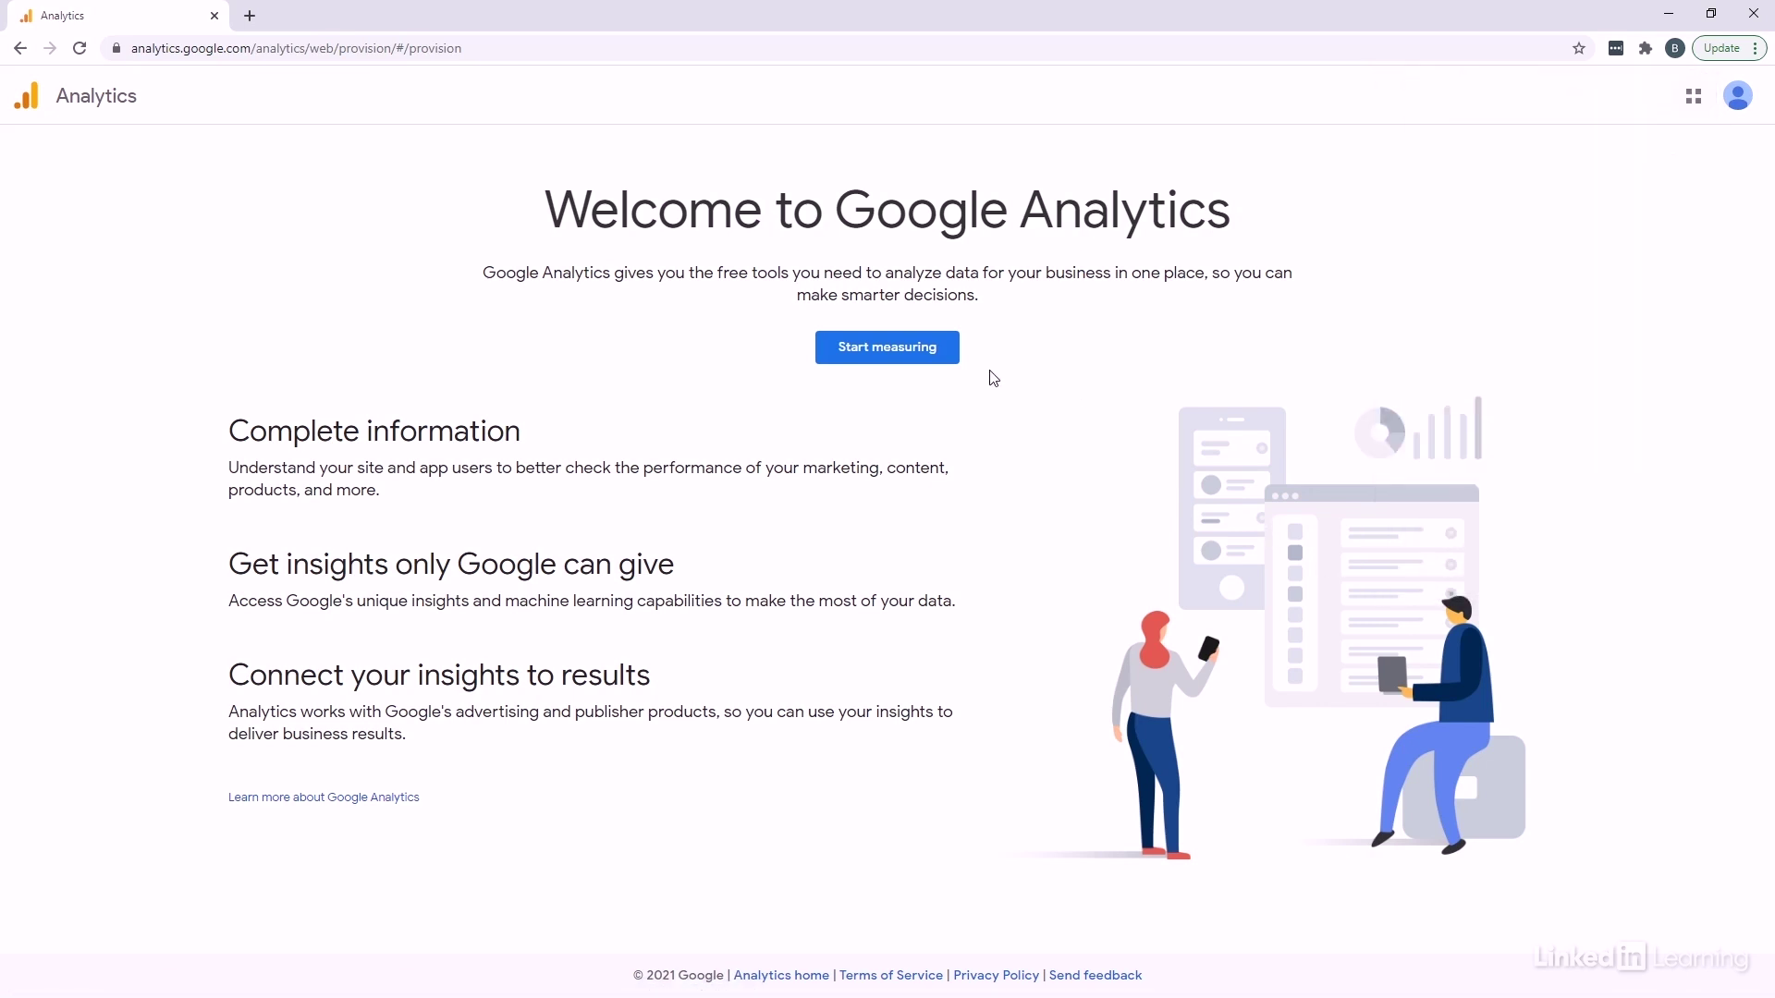
Step: Start measuring, then switch to the other Analytics window's Main Reporting View Home dashboard
{"action": "left_click", "coordinate": [890, 361]}
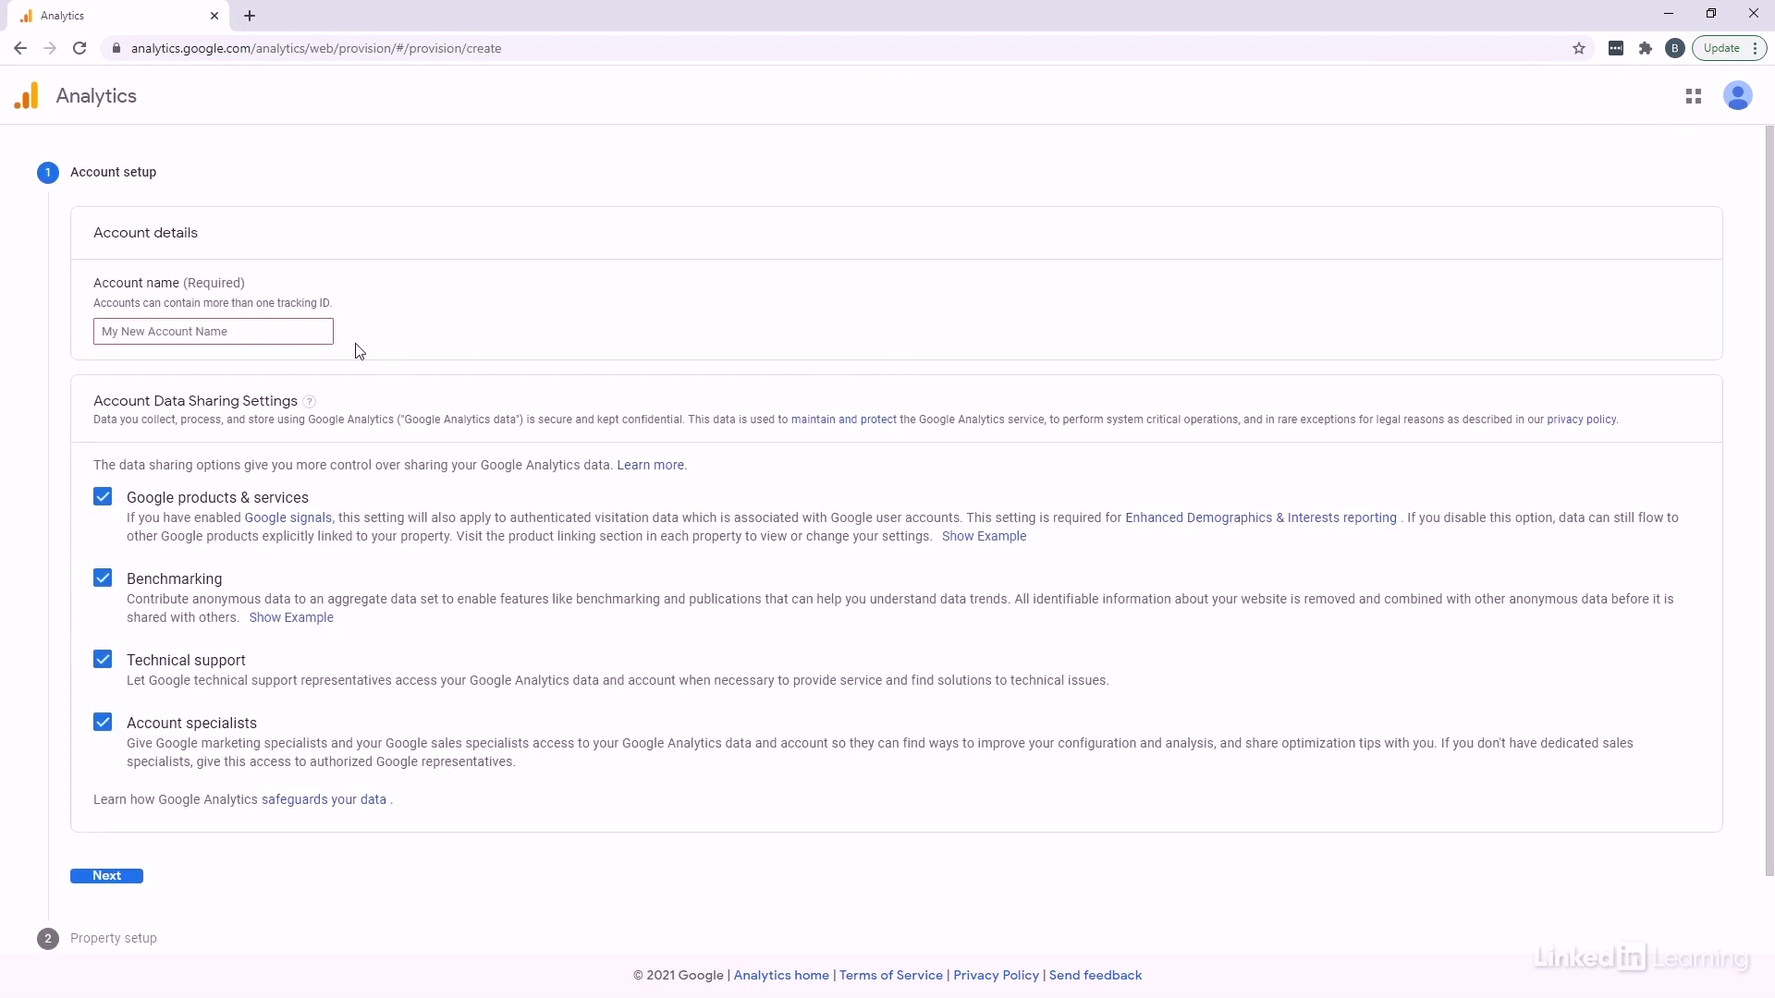
{"action": "left_click_drag", "start_coordinate": [819, 8], "coordinate": [773, 81]}
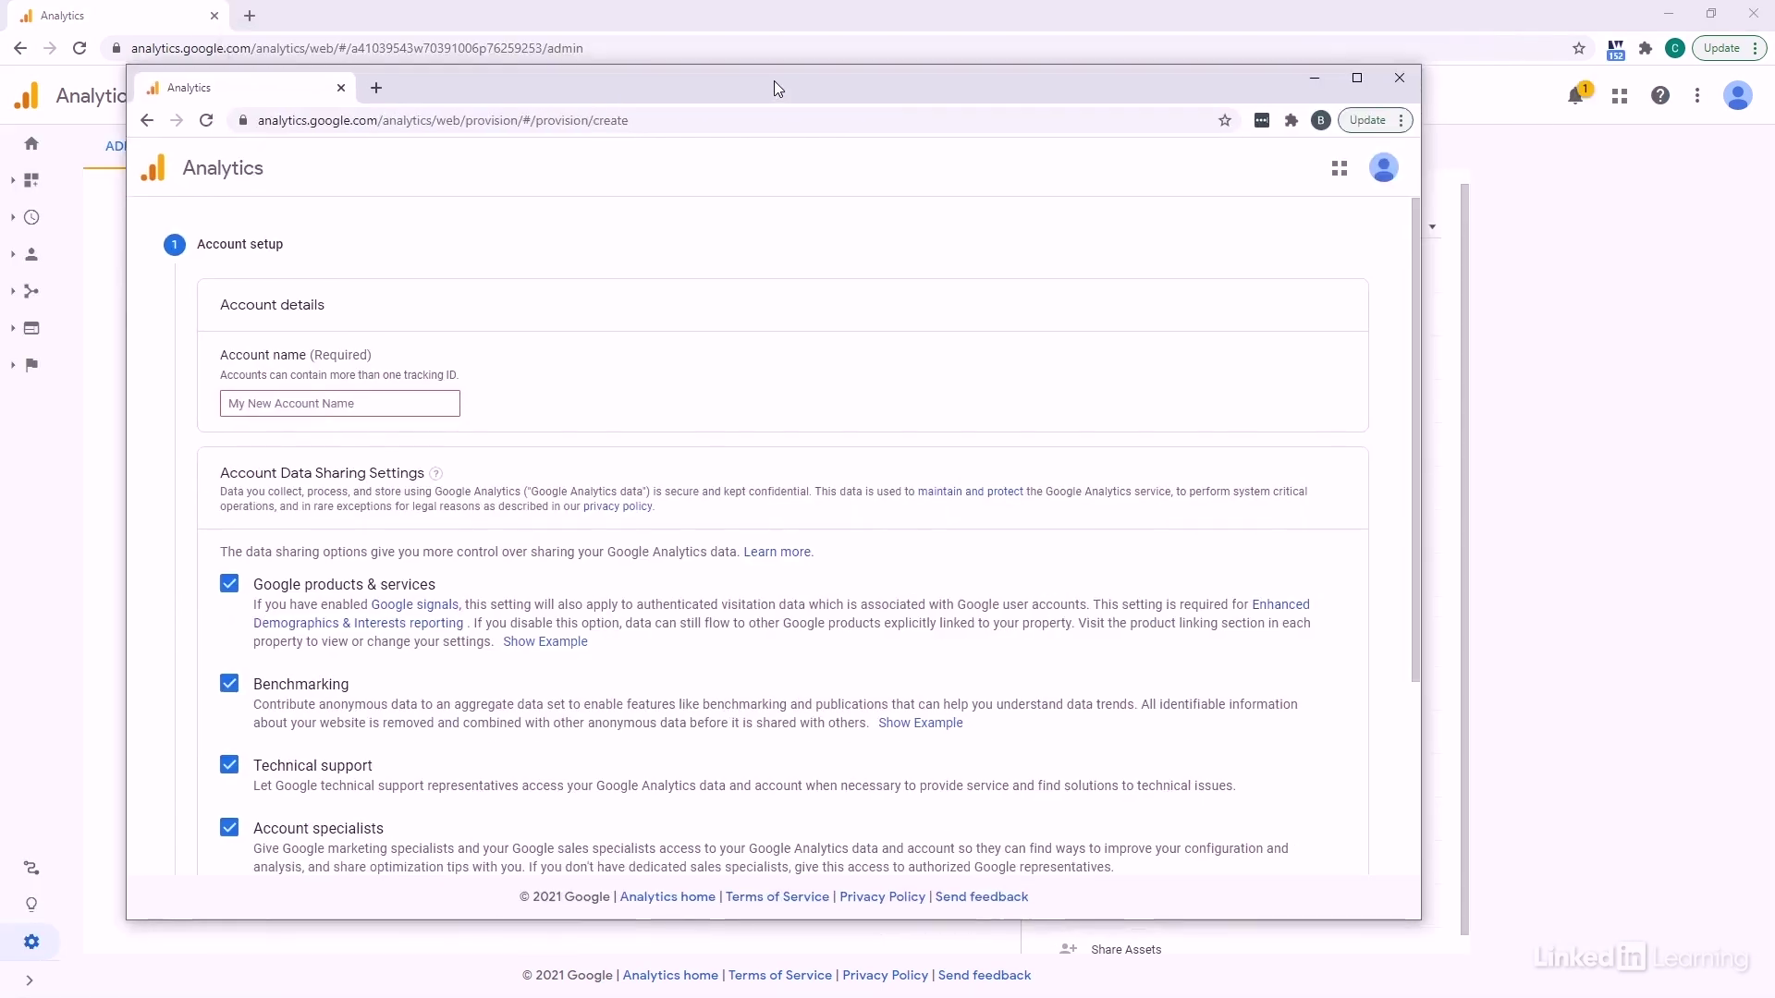
{"action": "left_click", "coordinate": [1436, 95]}
{"action": "left_click", "coordinate": [25, 148]}
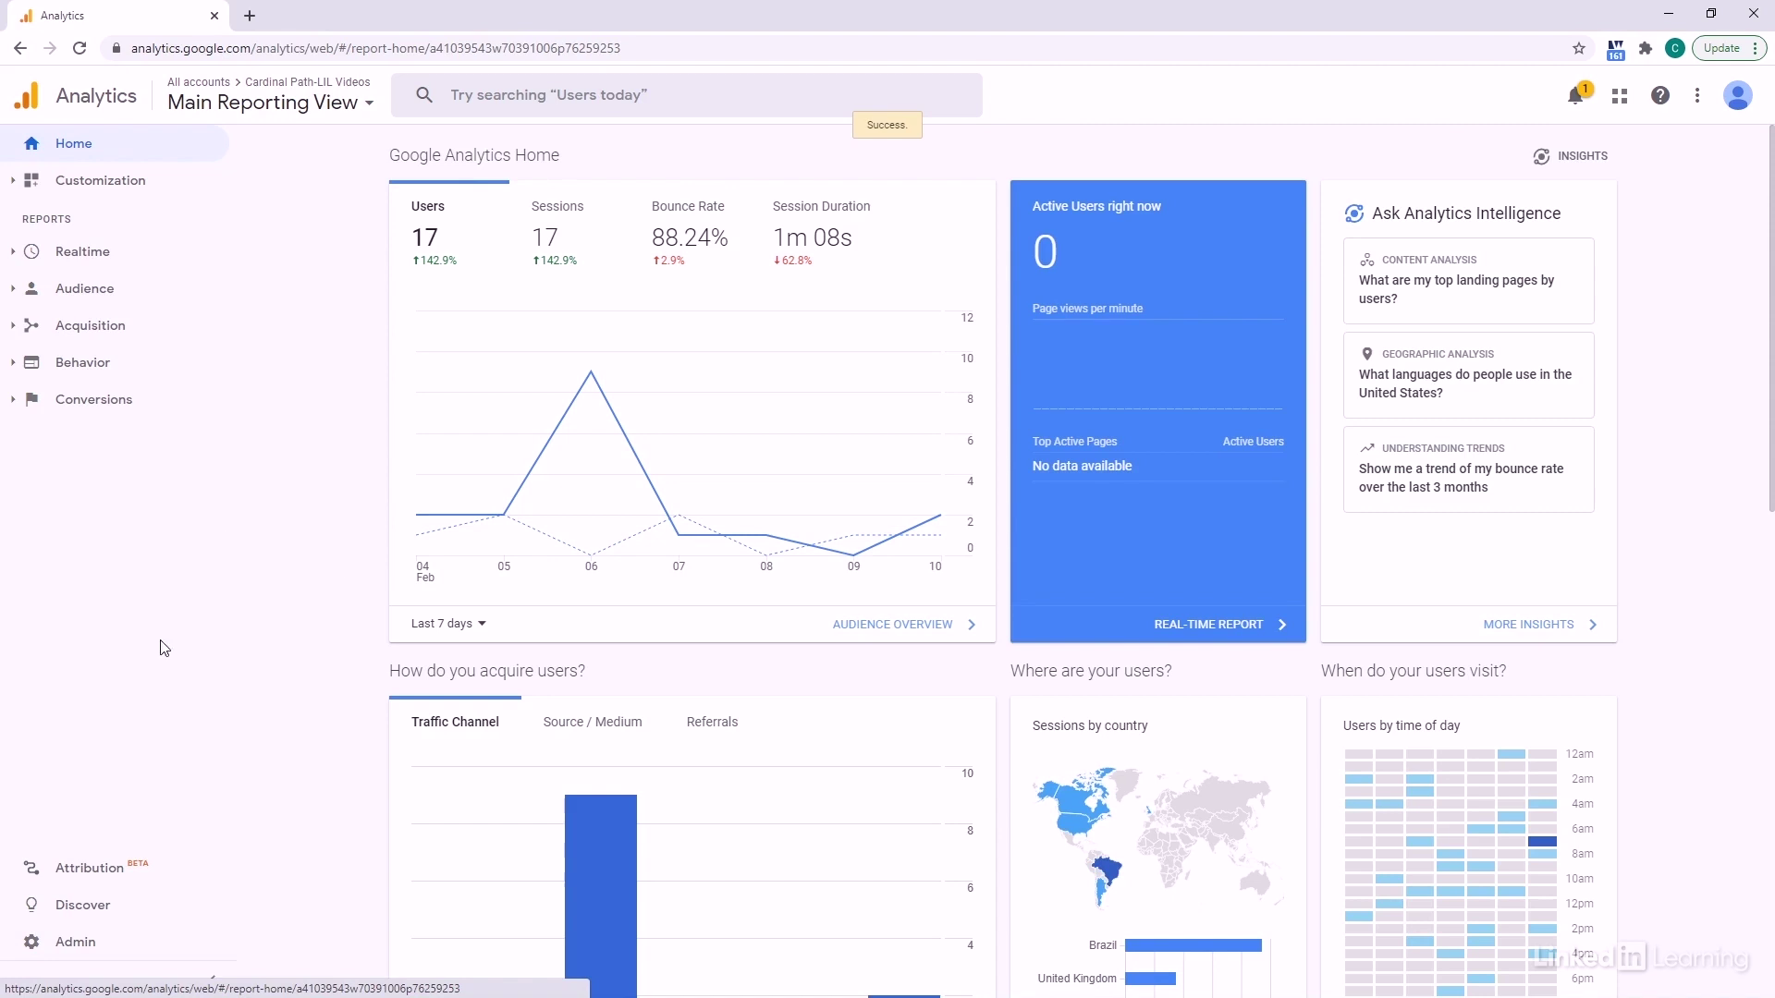
Step: Go to Admin and begin creating a new Analytics account
{"action": "left_click", "coordinate": [76, 945]}
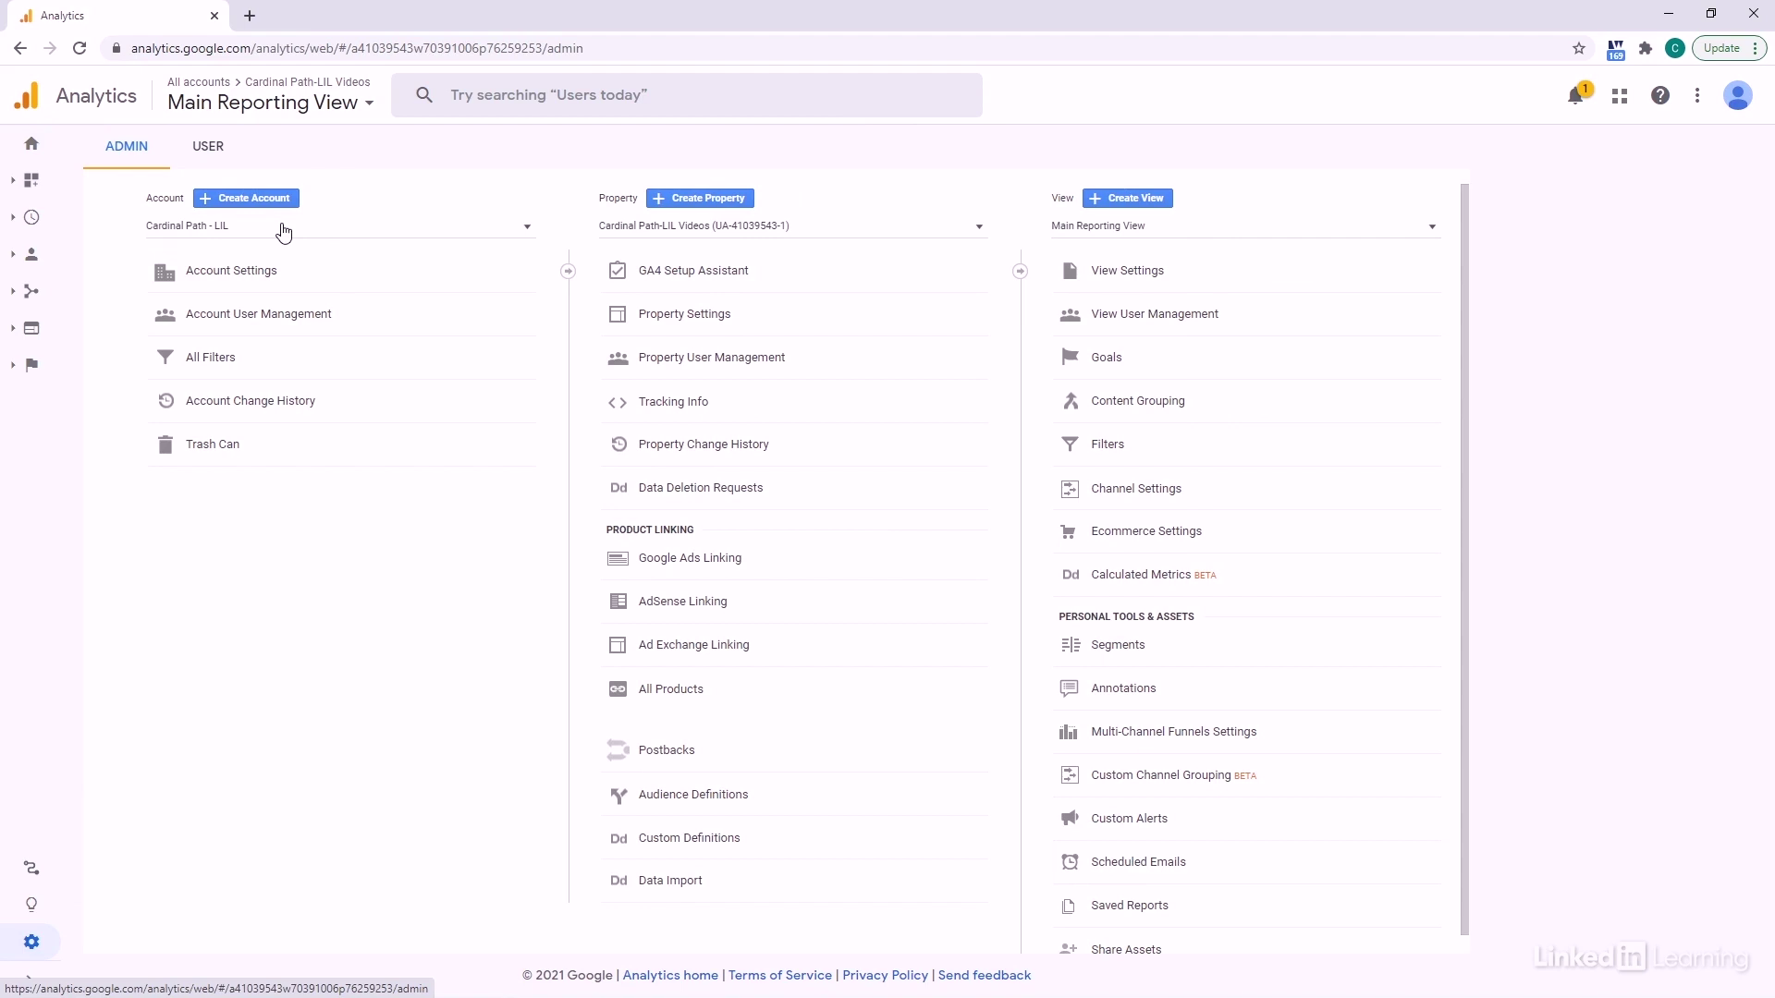
{"action": "left_click", "coordinate": [236, 198]}
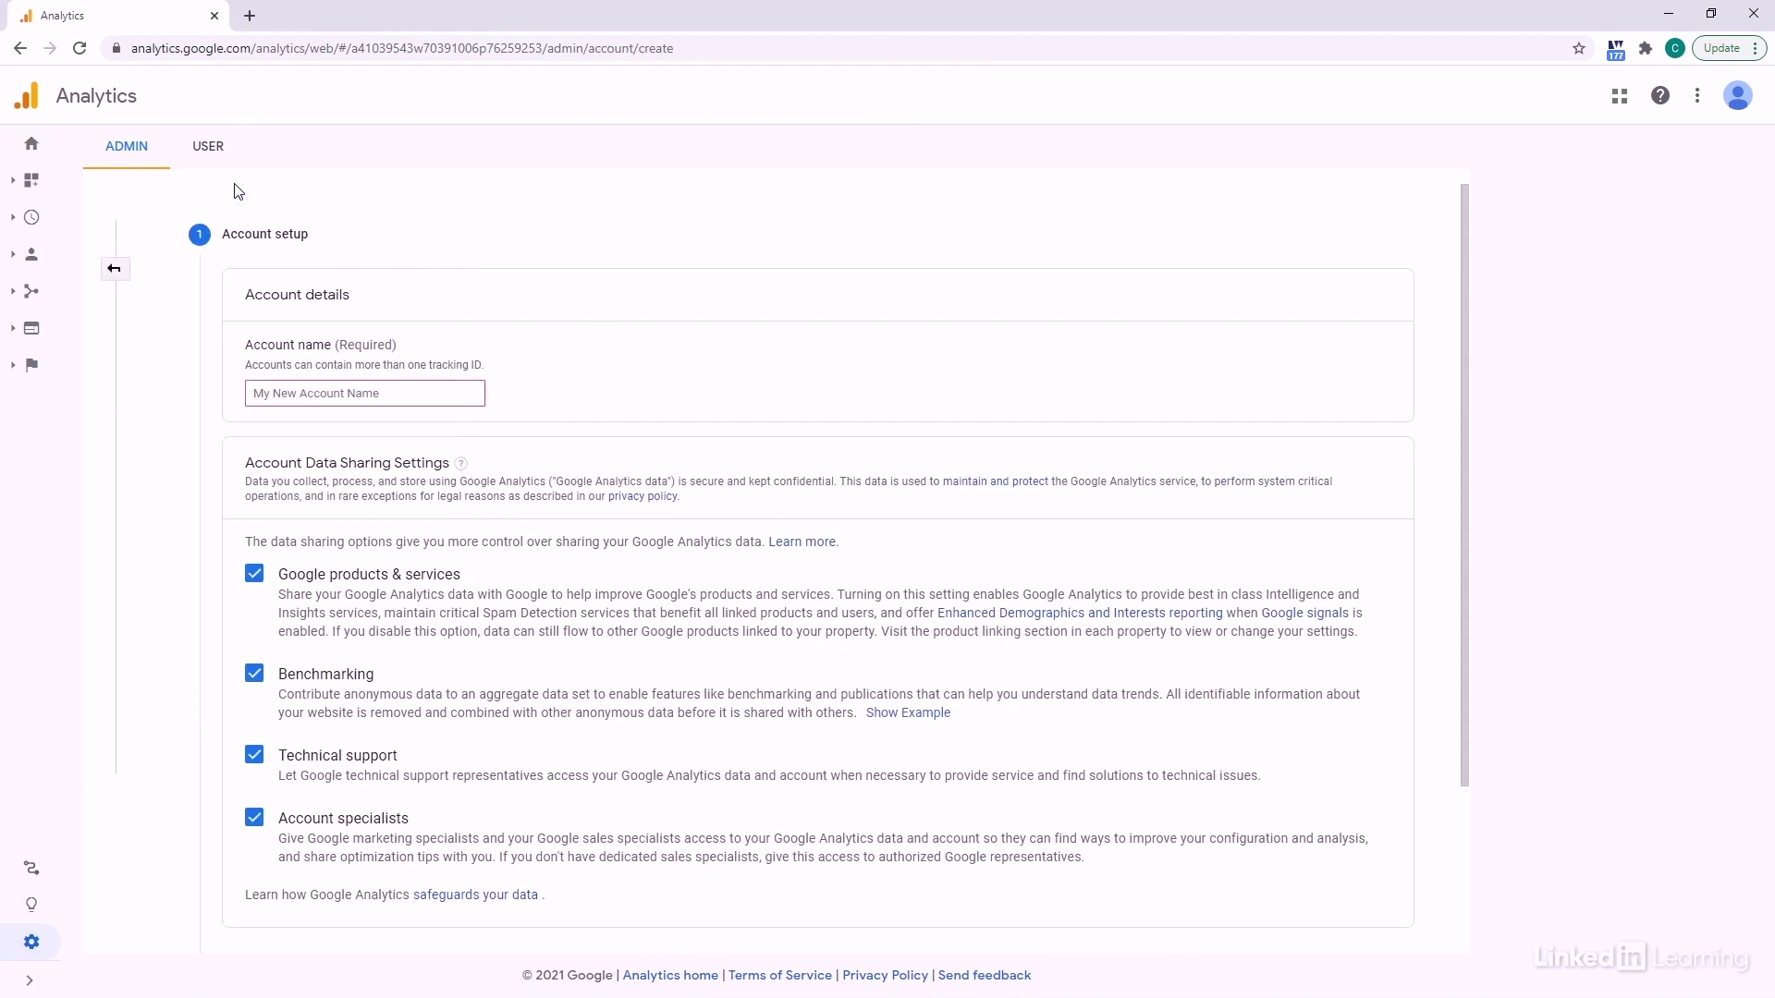
Step: Enter 'GA 4 Account demo' as the account name and continue to property setup
{"action": "left_click", "coordinate": [426, 393]}
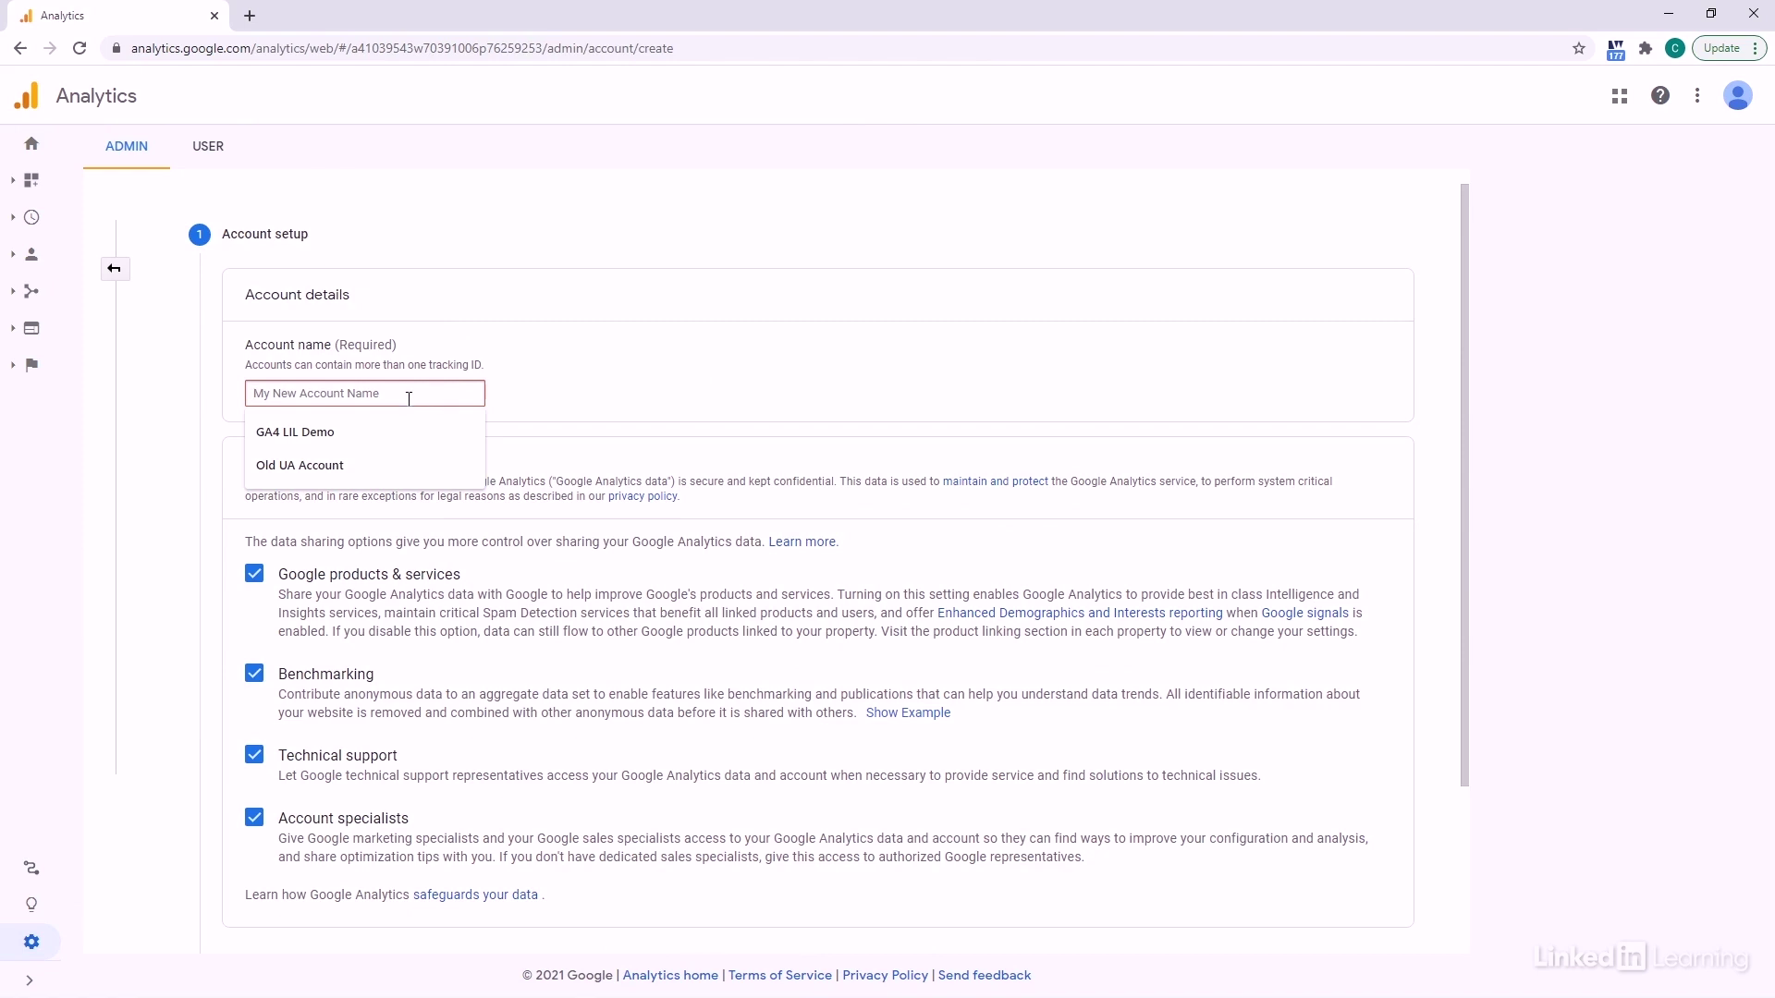
{"action": "left_click", "coordinate": [536, 392]}
{"action": "left_click", "coordinate": [451, 391]}
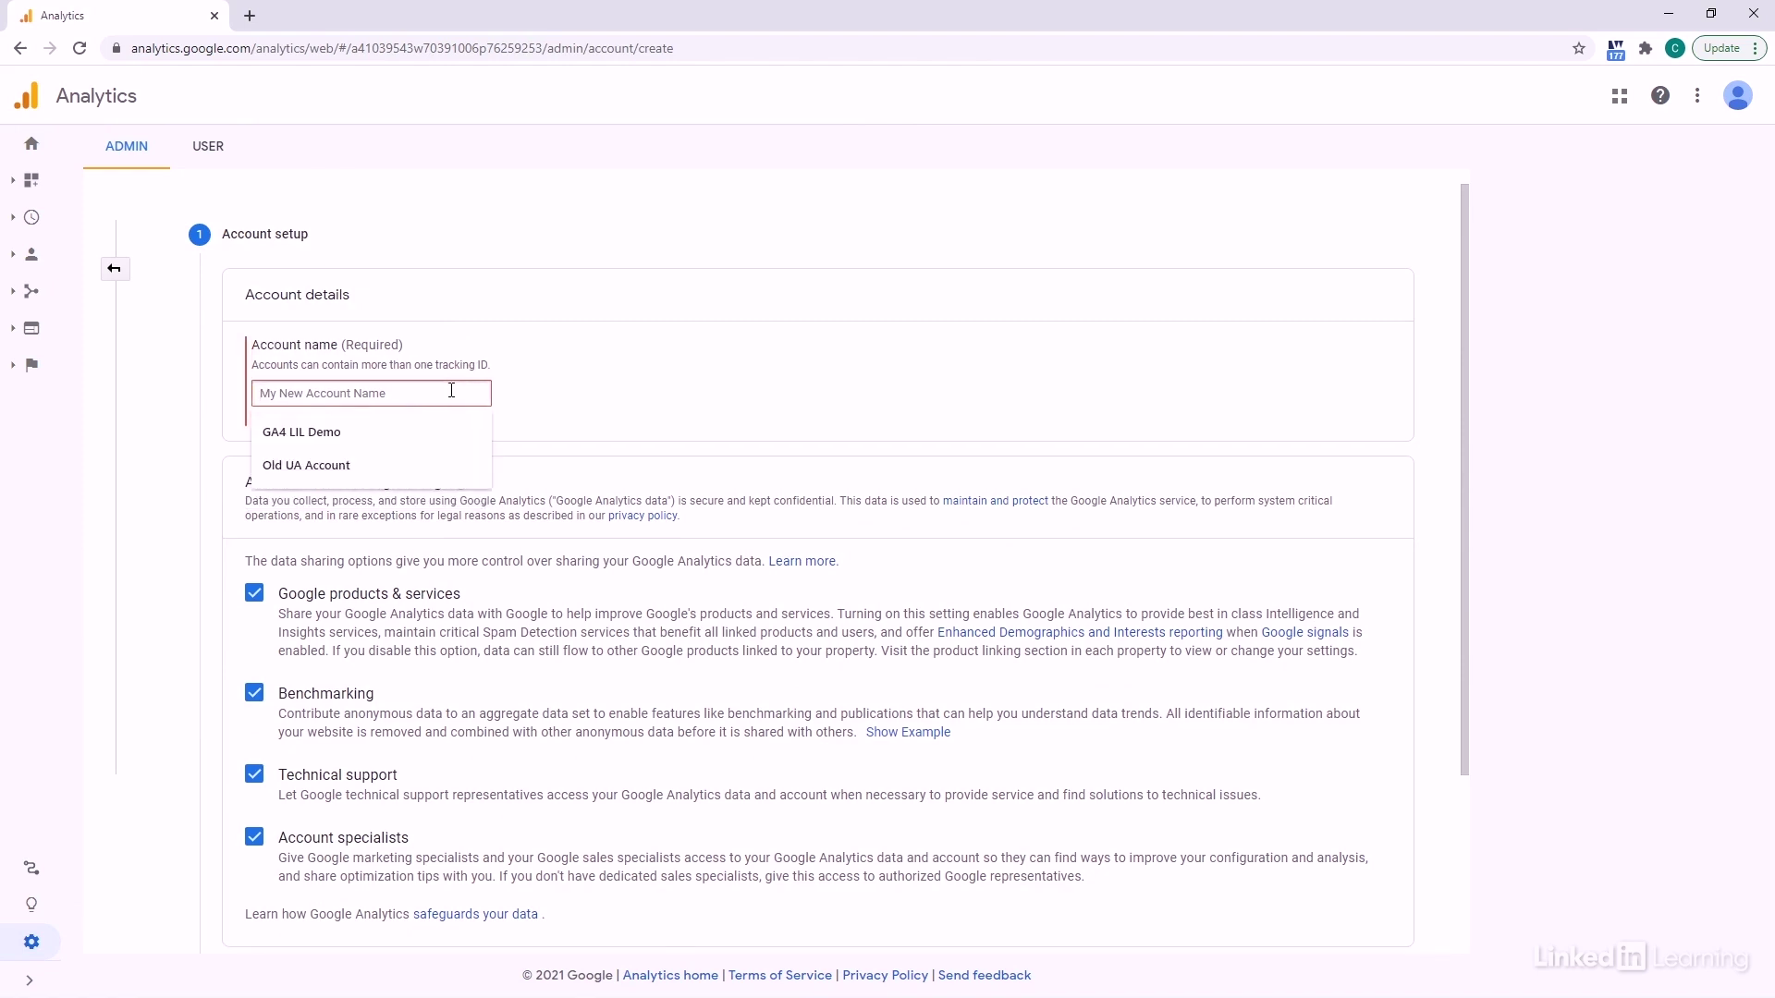
{"action": "type", "text": "GA Acco"}
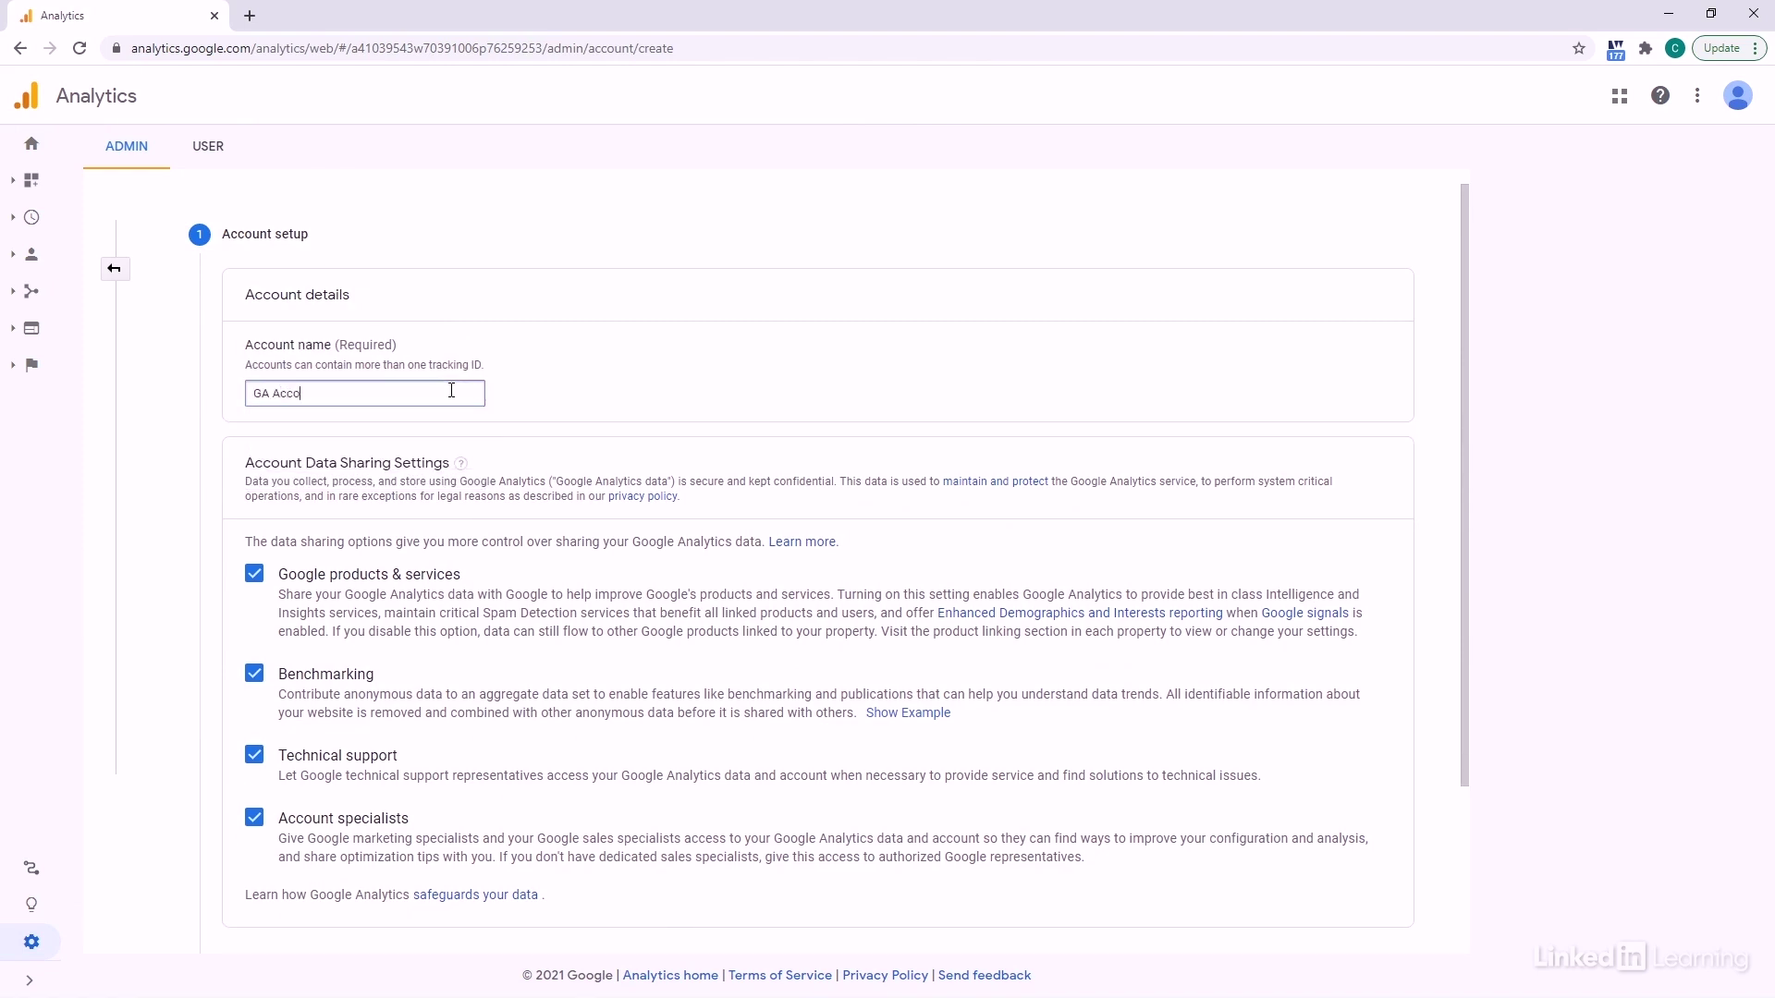
{"action": "key", "text": "BackSpace"}
{"action": "key", "text": "BackSpace"}
{"action": "key", "text": "BackSpace"}
{"action": "key", "text": "BackSpace"}
{"action": "type", "text": "4 Account demo"}
{"action": "left_click", "coordinate": [176, 465]}
{"action": "scroll", "coordinate": [175, 465], "scroll_direction": "down", "scroll_amount": 1}
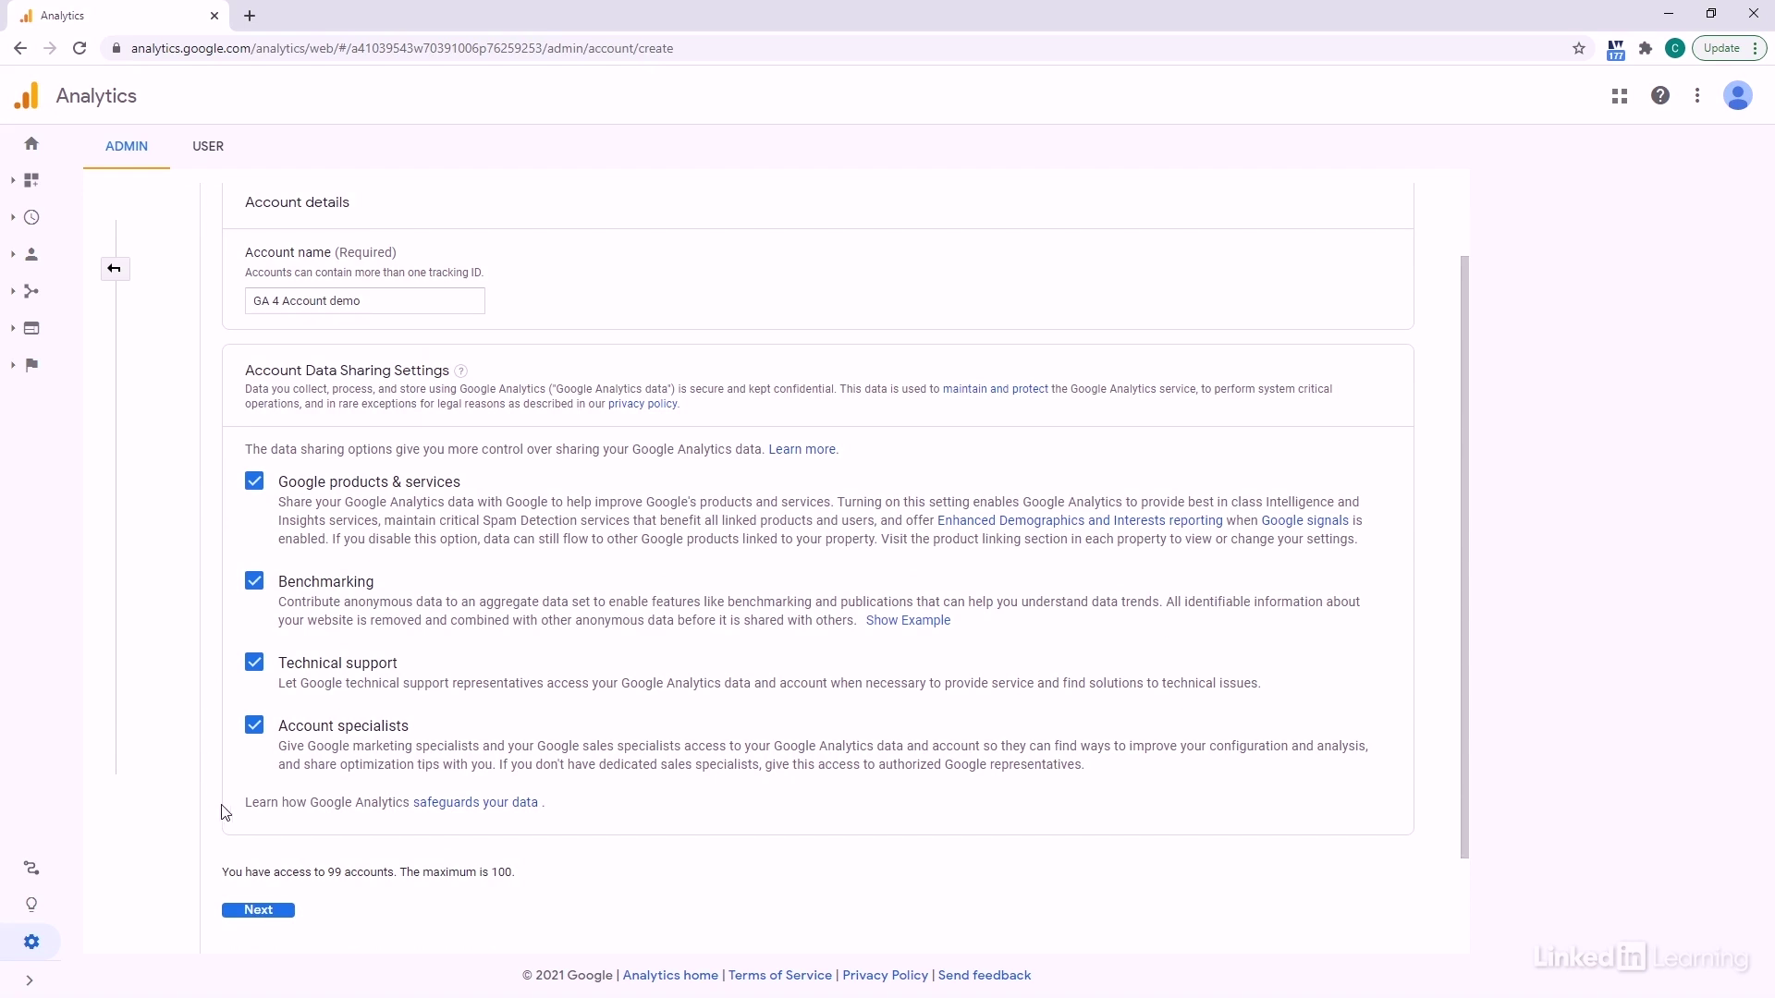
{"action": "left_click", "coordinate": [259, 912]}
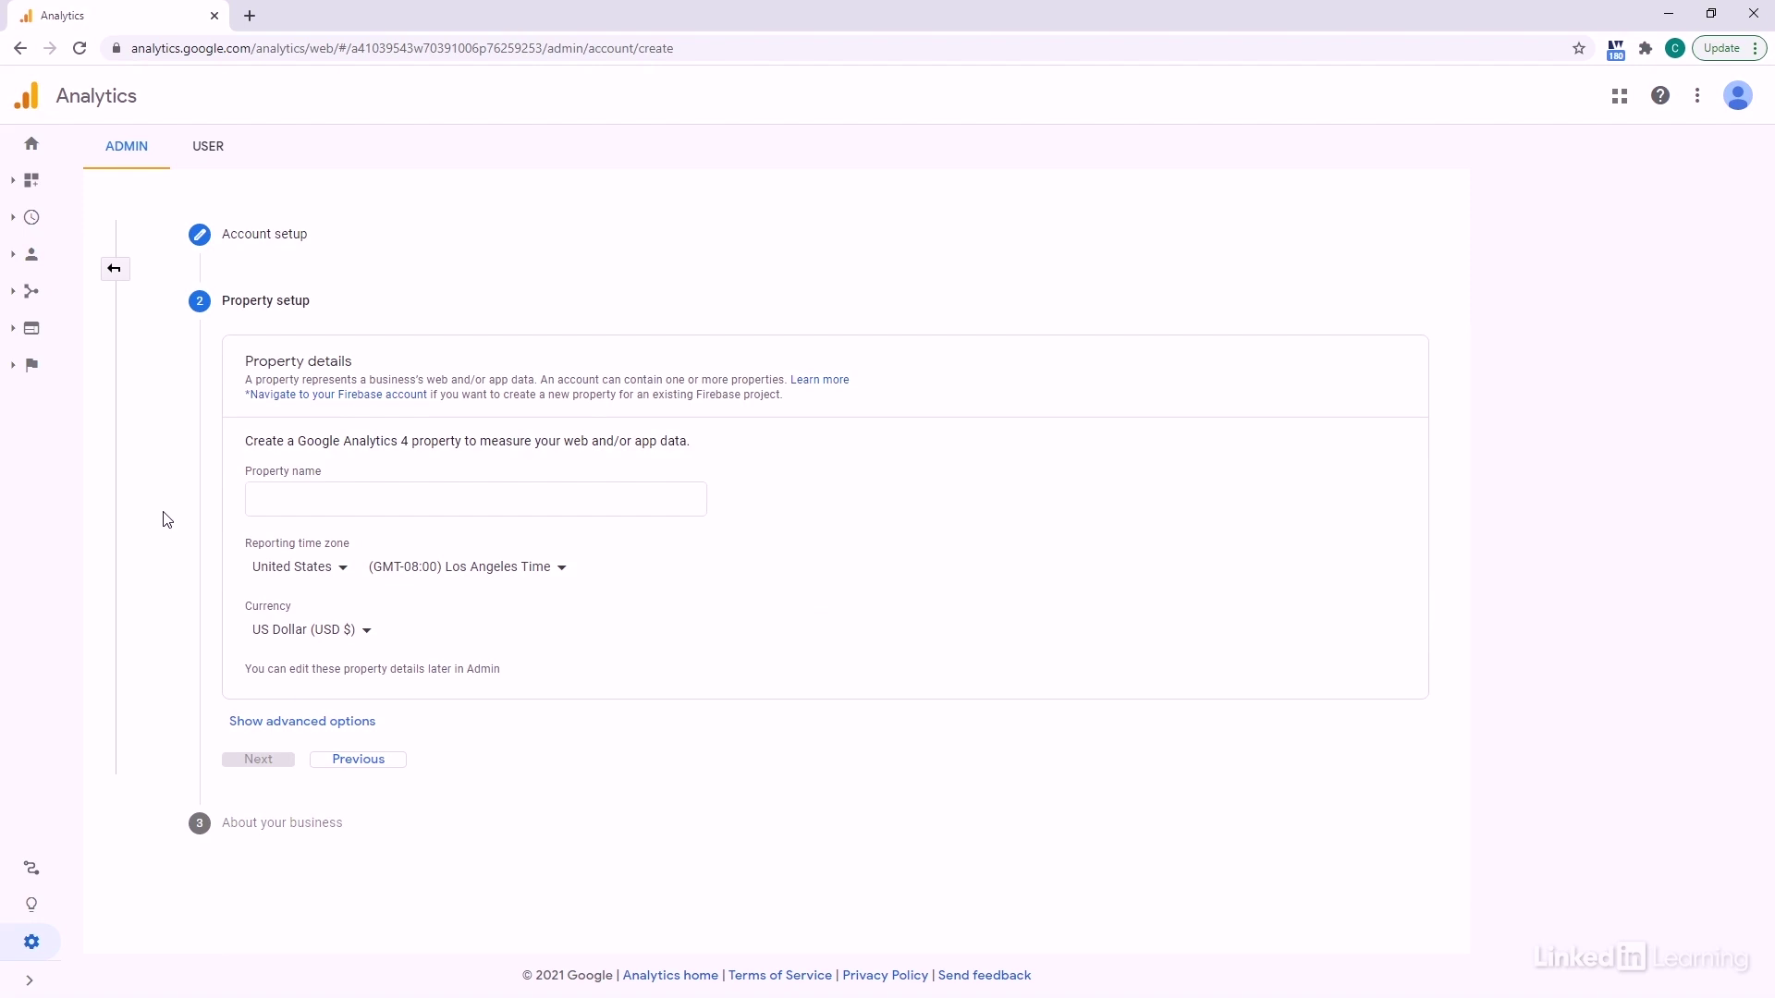
{"action": "left_click", "coordinate": [341, 495]}
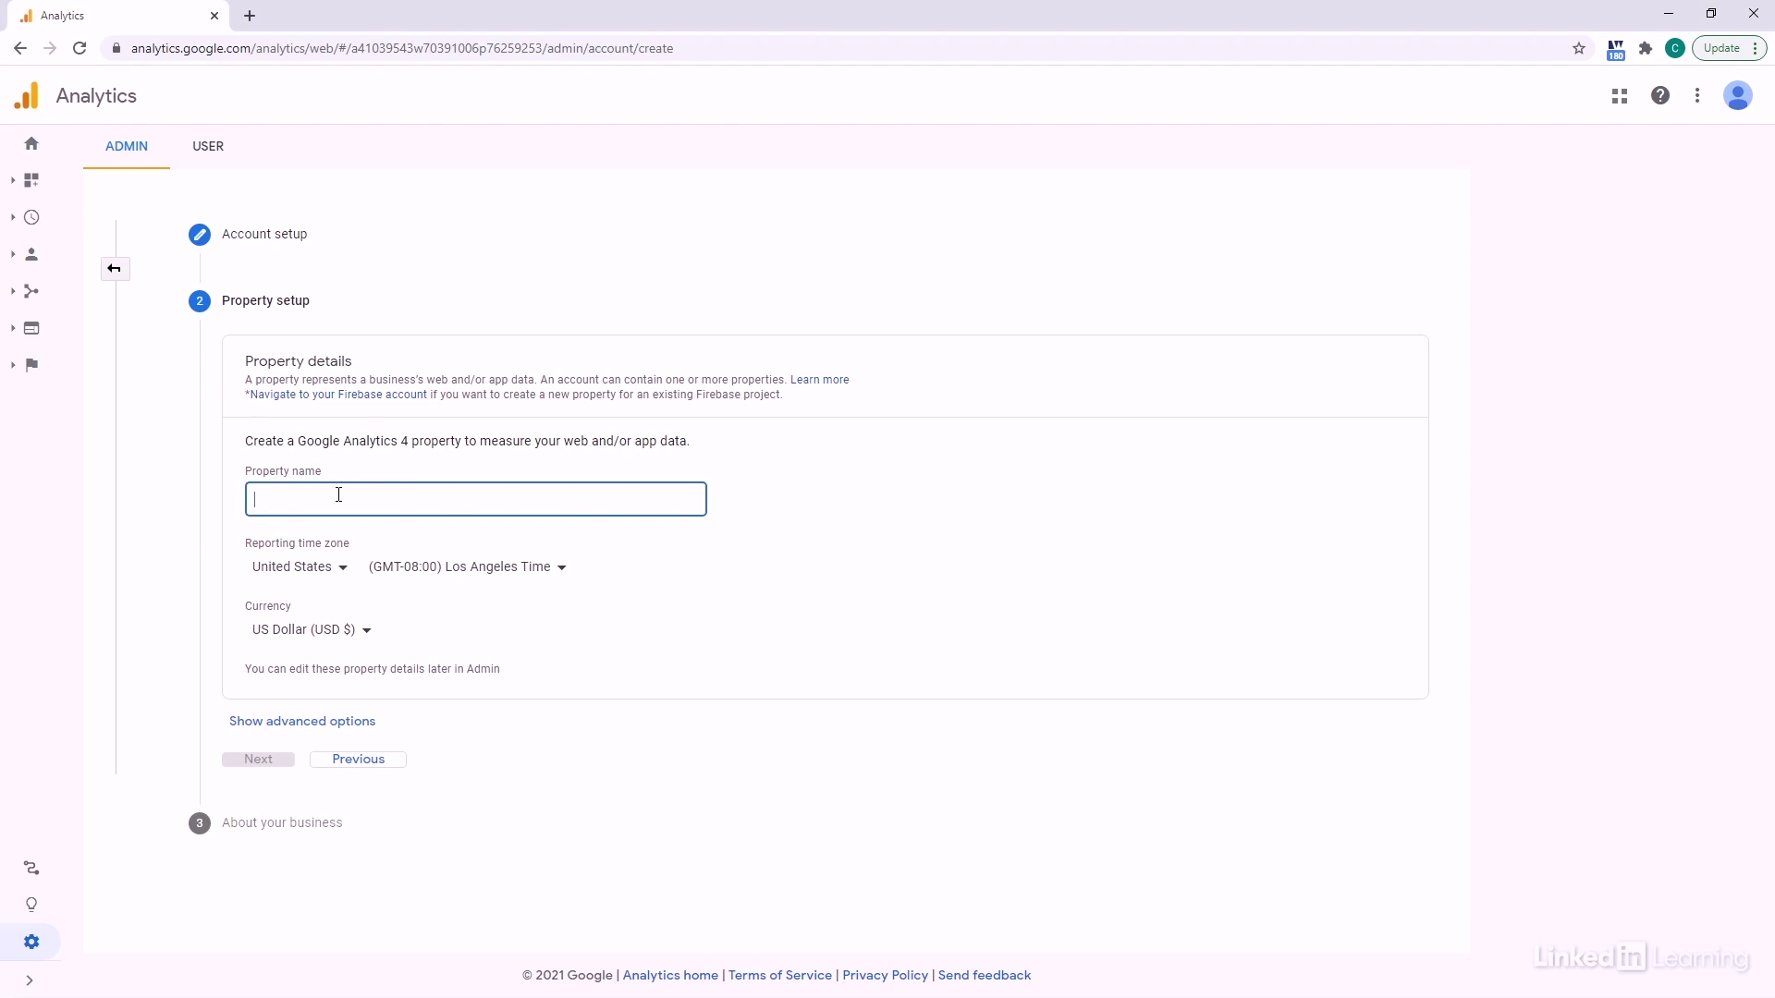
{"action": "type", "text": "www.cardinalpa"}
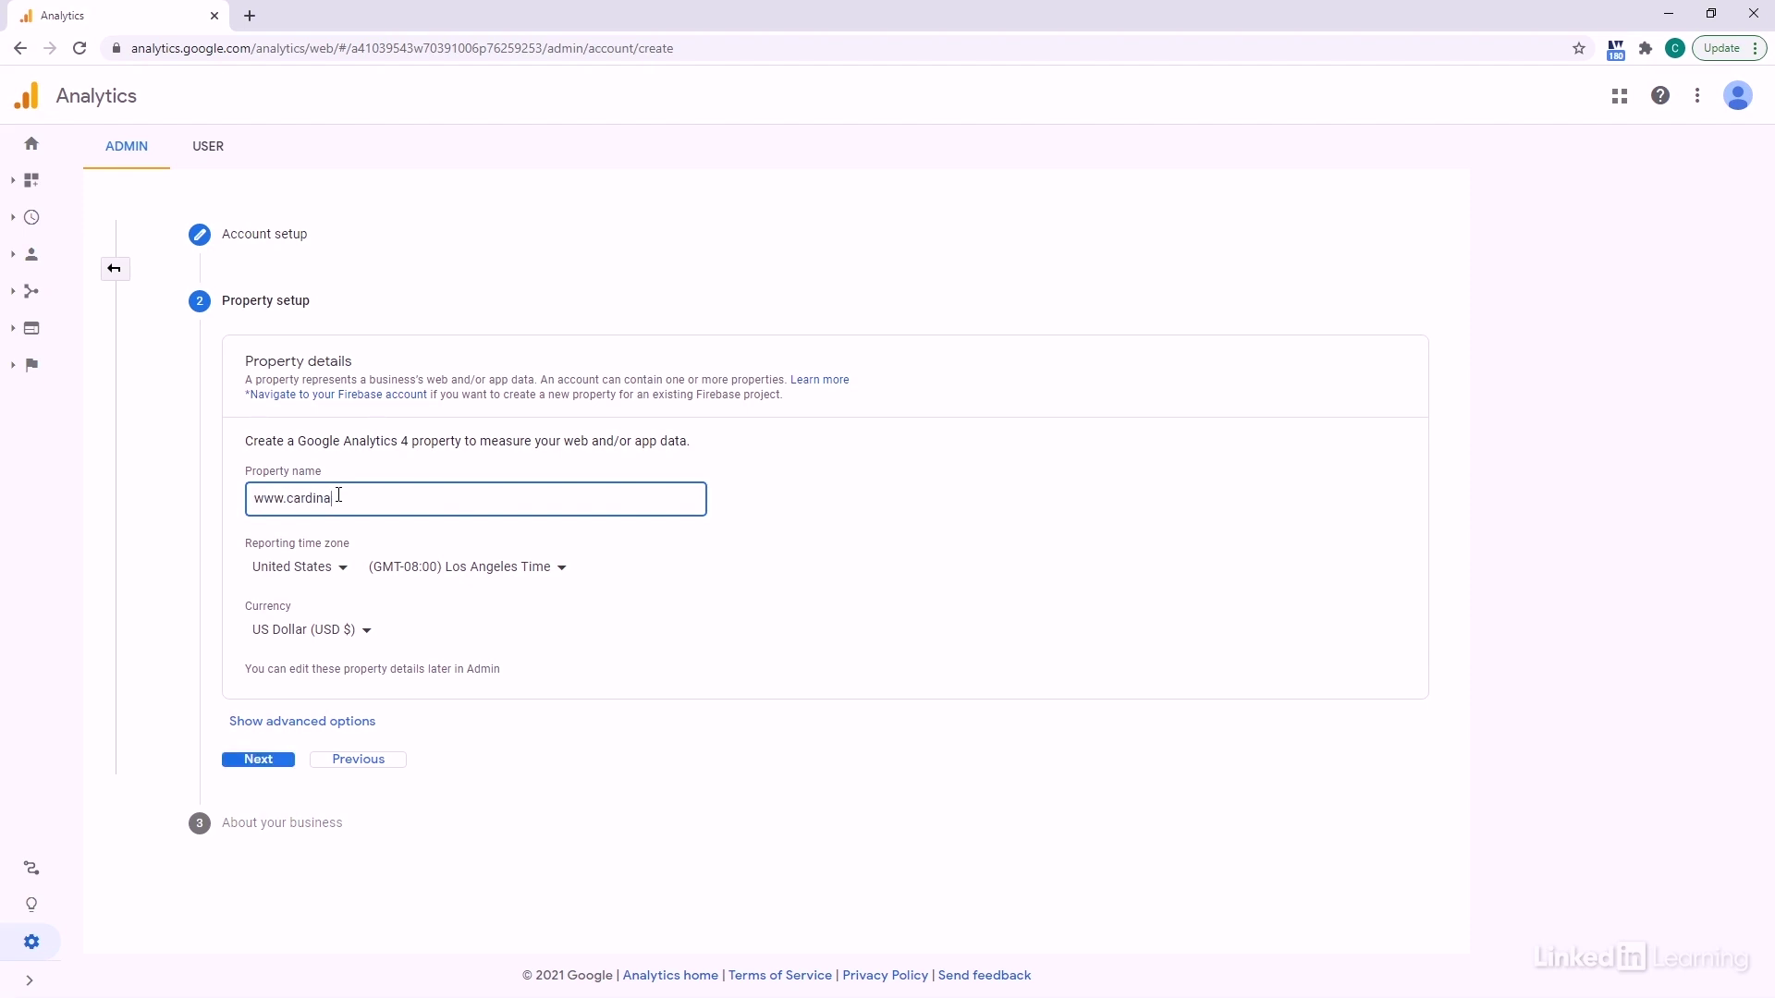
{"action": "type", "text": "th.com"}
{"action": "left_click", "coordinate": [464, 570]}
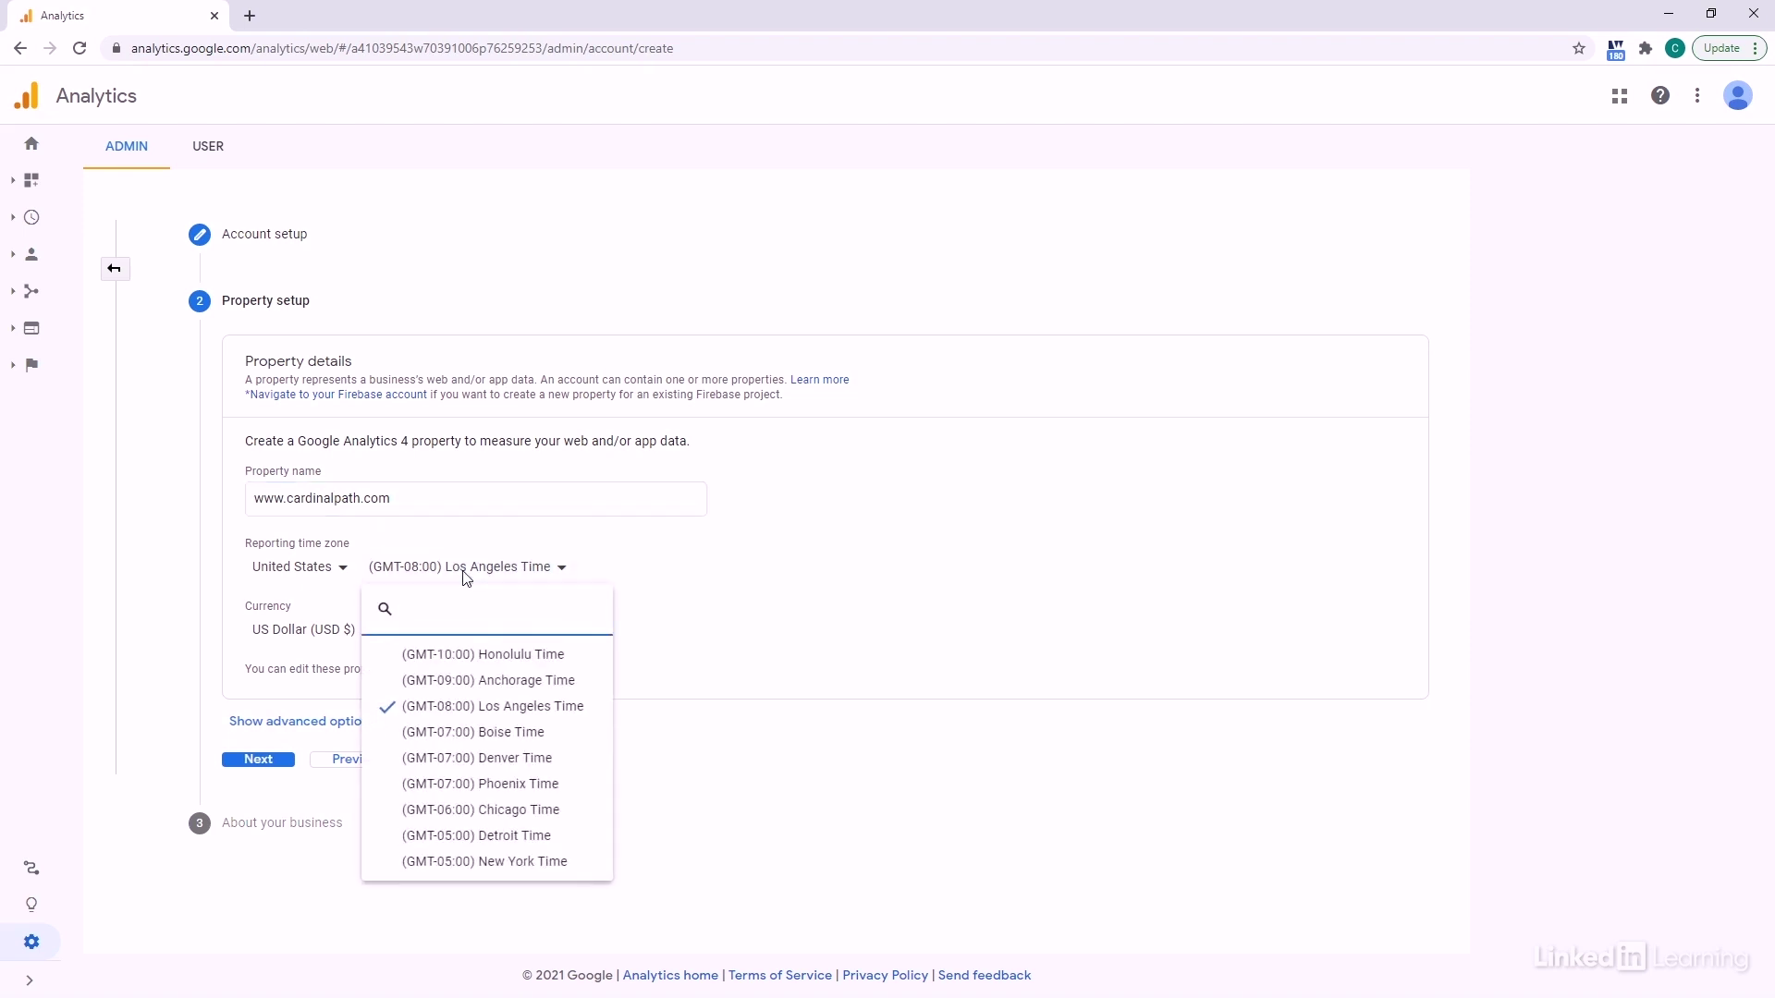
{"action": "left_click", "coordinate": [531, 810]}
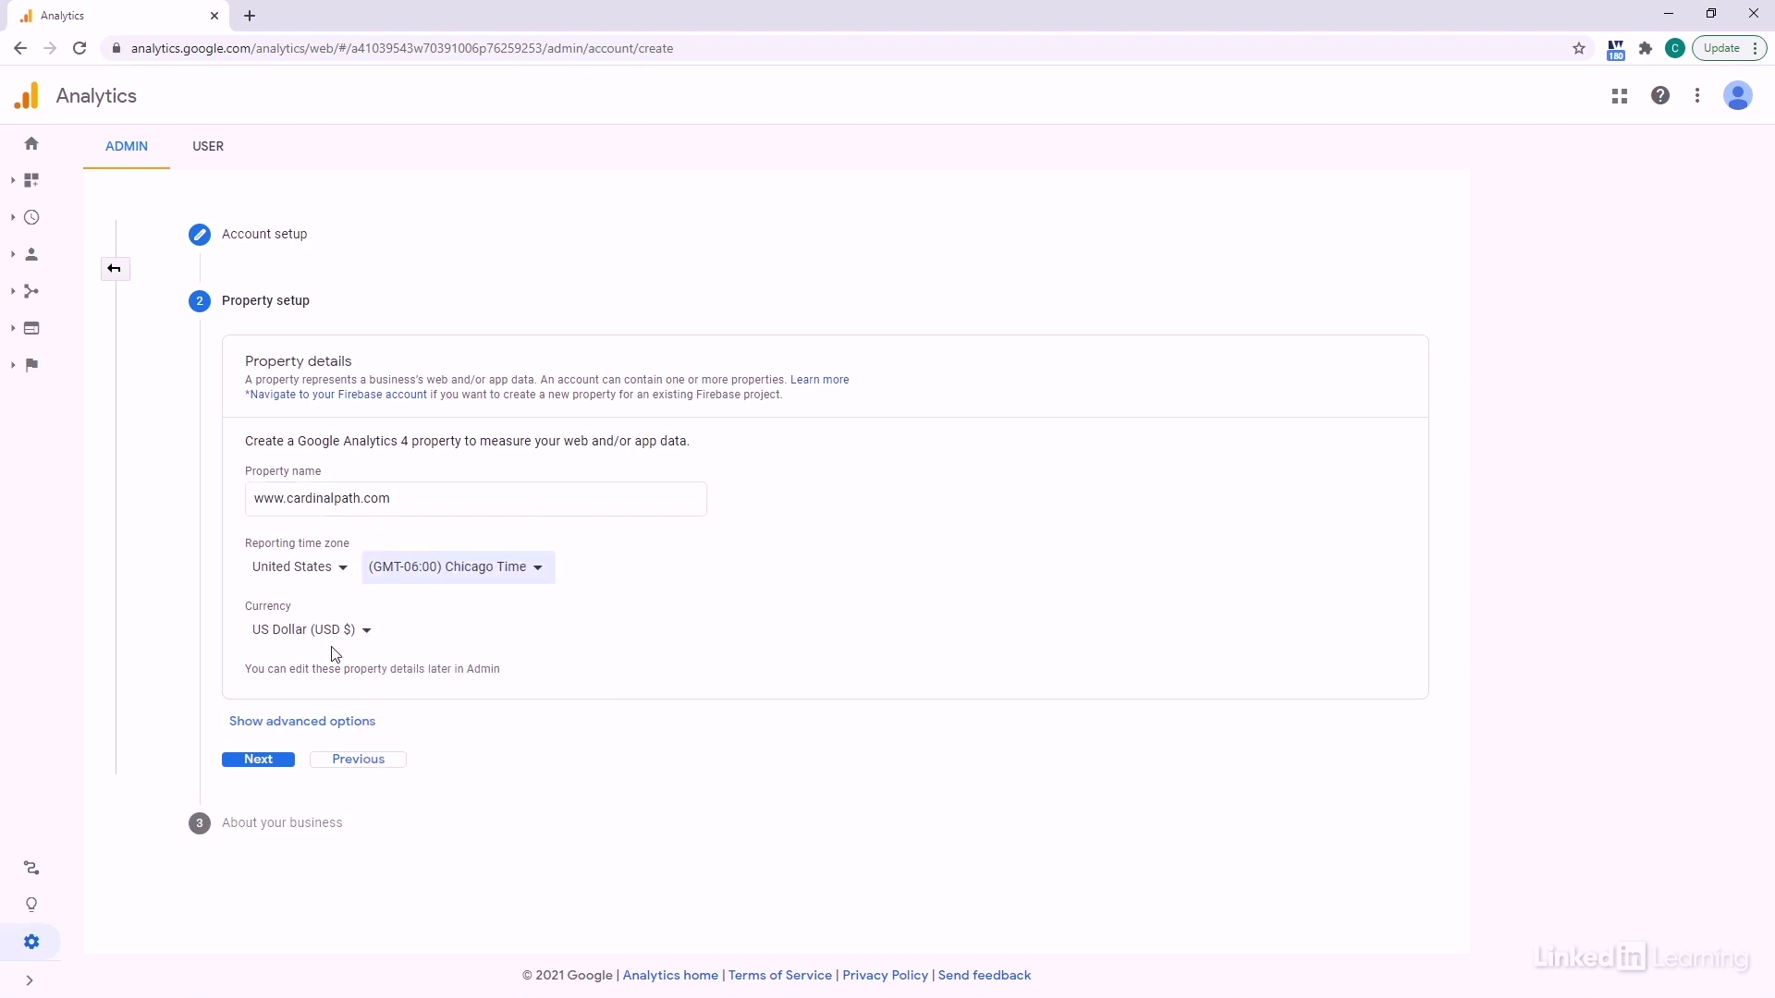
{"action": "left_click", "coordinate": [260, 760]}
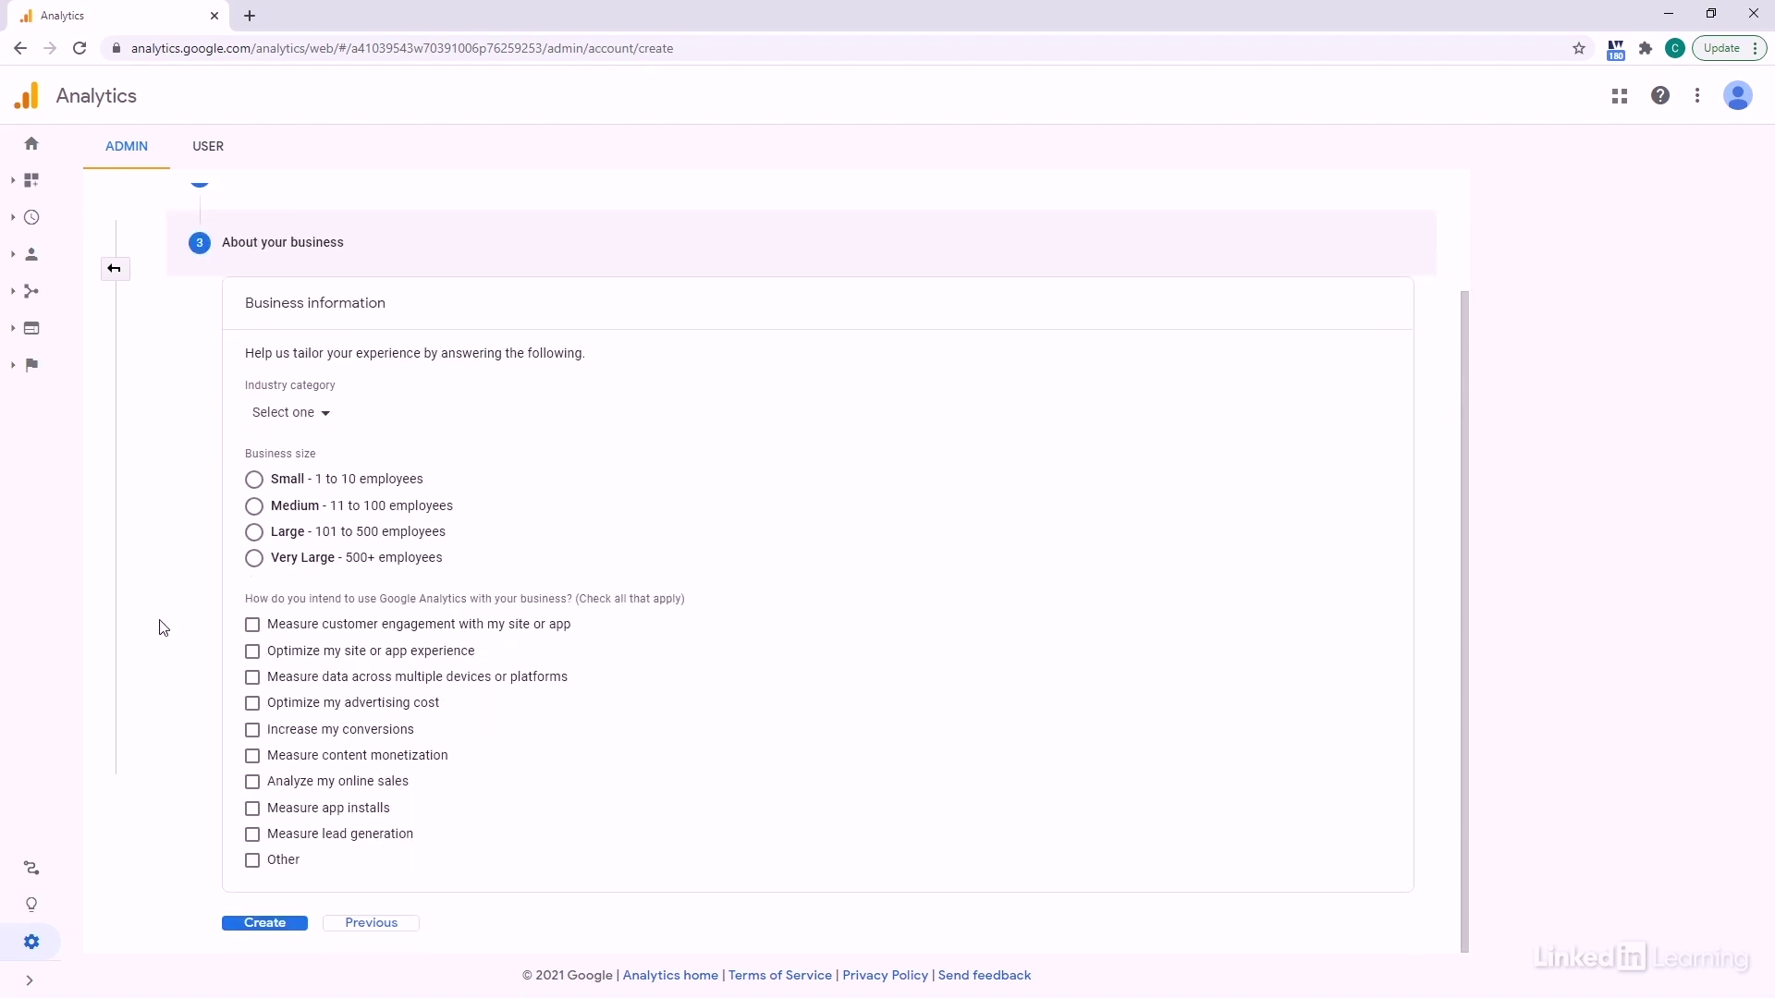
Step: Choose Computers & Electronics, Very Large, engagement, optimization, cross-device and lead-generation goals, then Create
{"action": "left_click", "coordinate": [310, 422]}
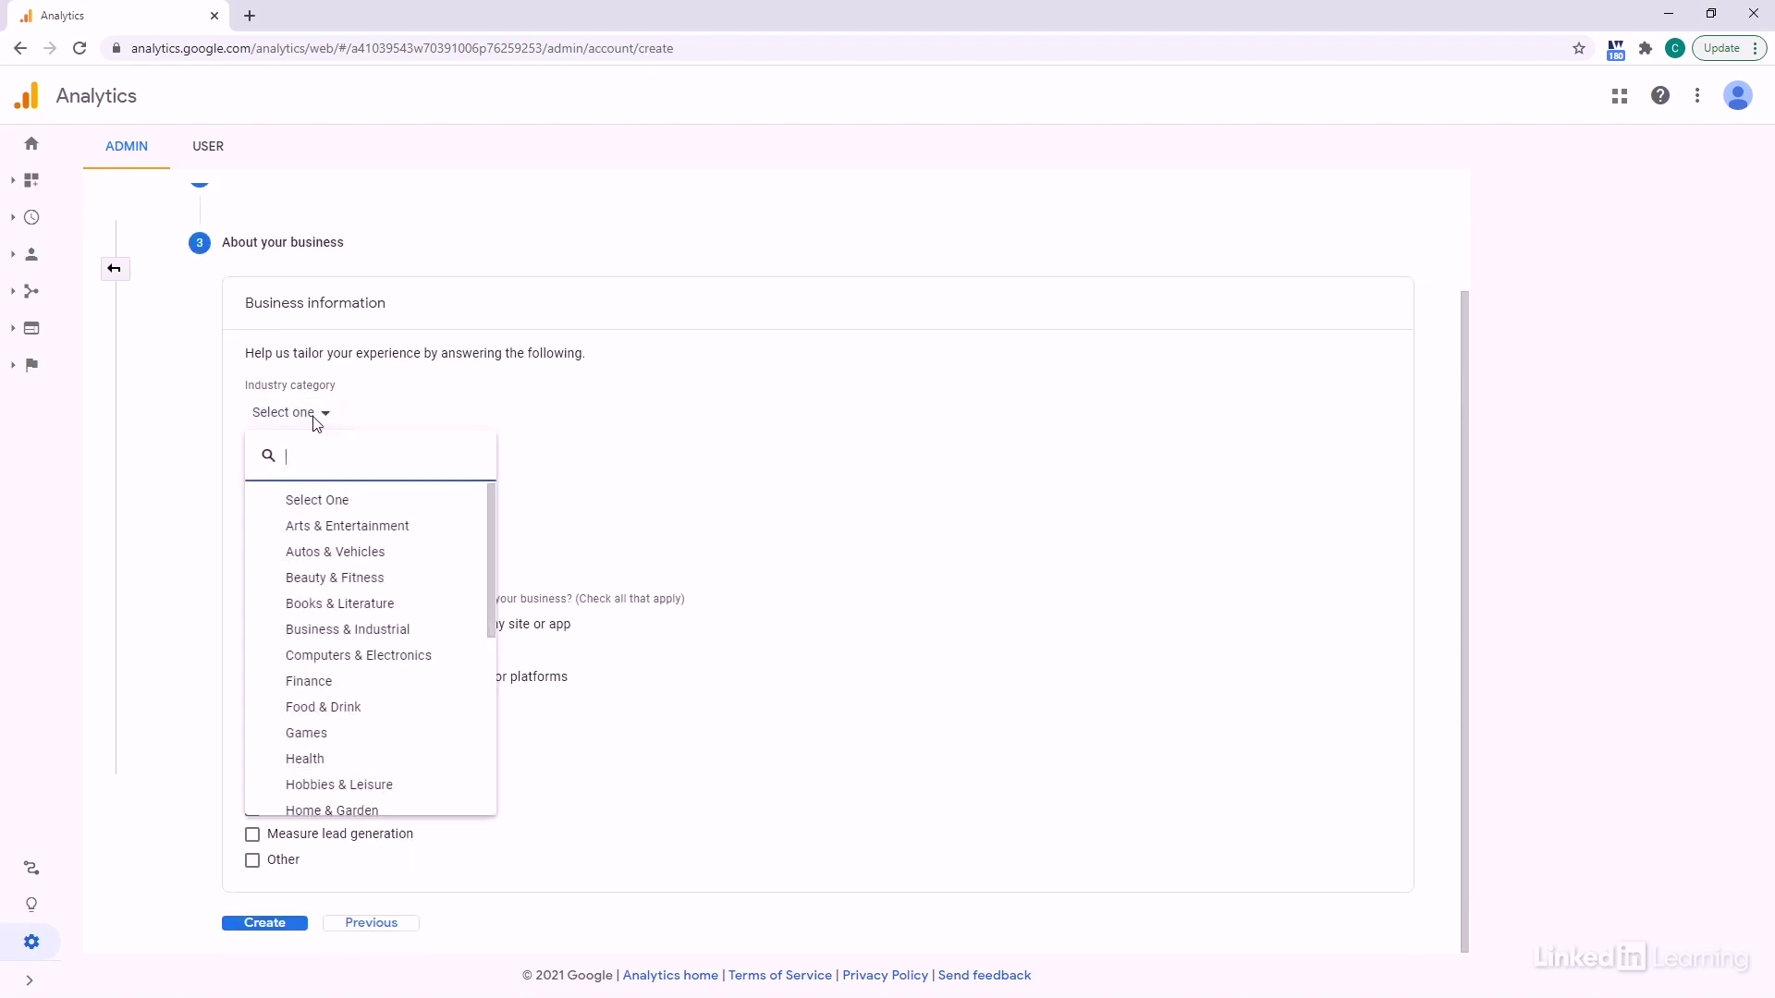
{"action": "left_click", "coordinate": [367, 654]}
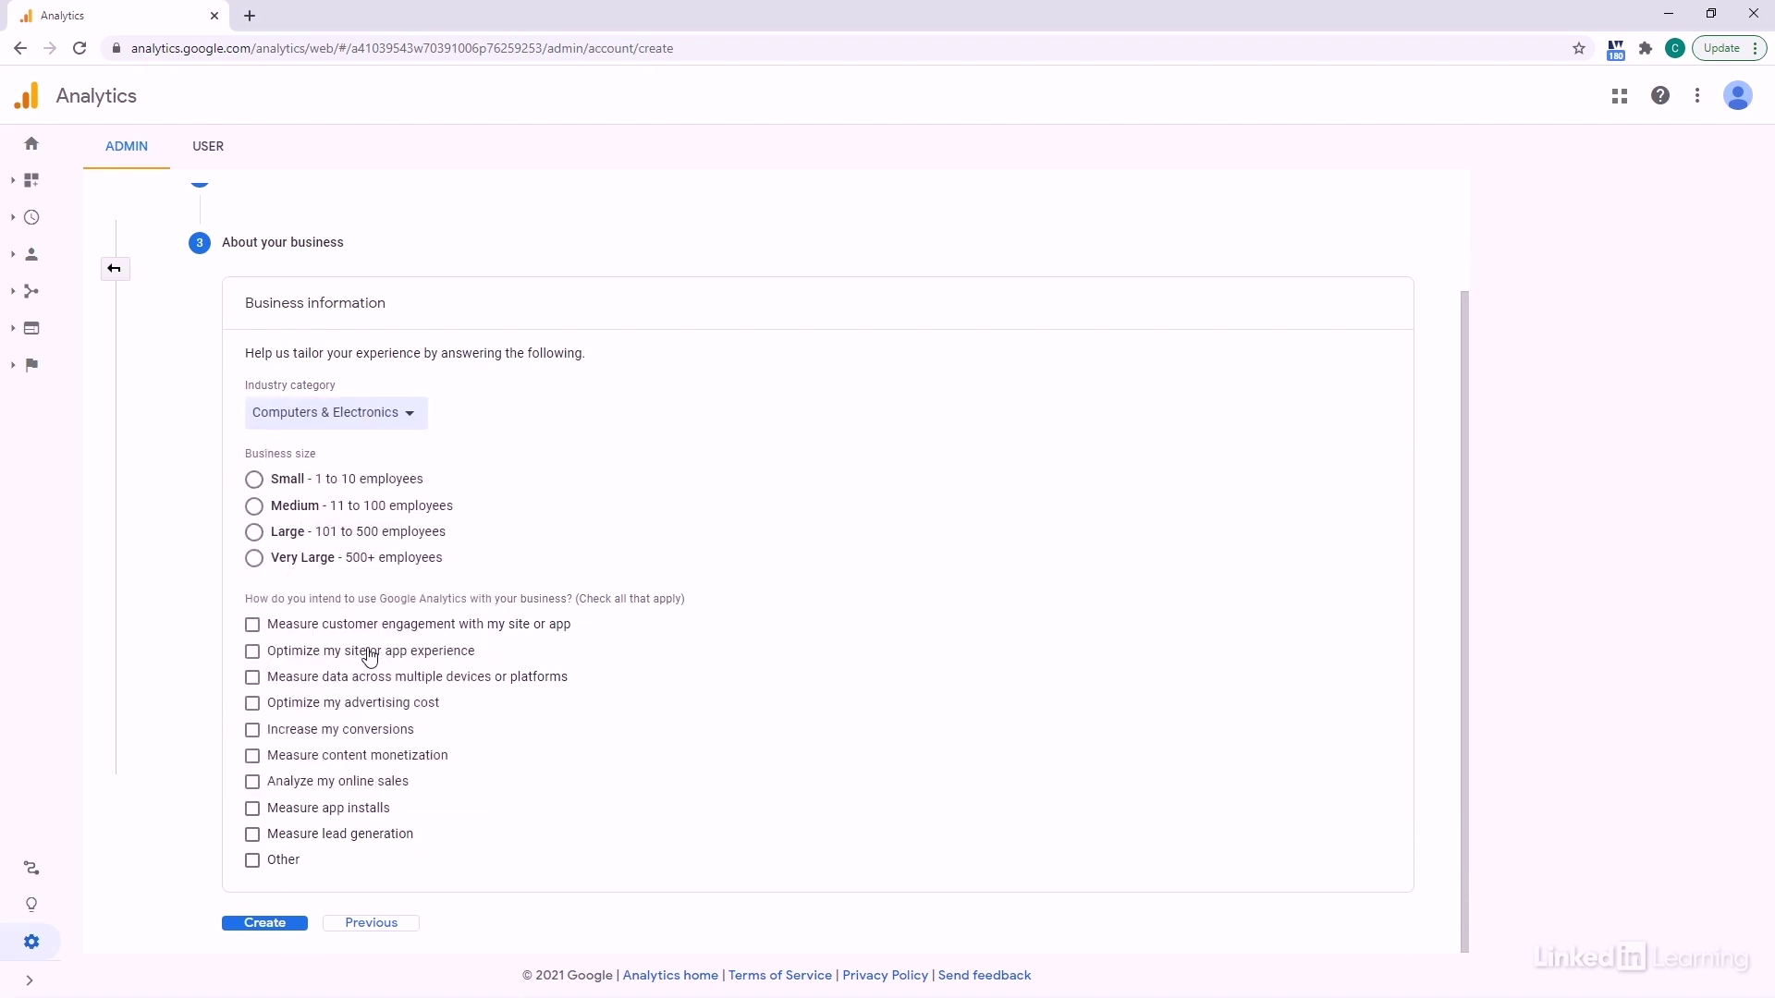
{"action": "left_click", "coordinate": [257, 559]}
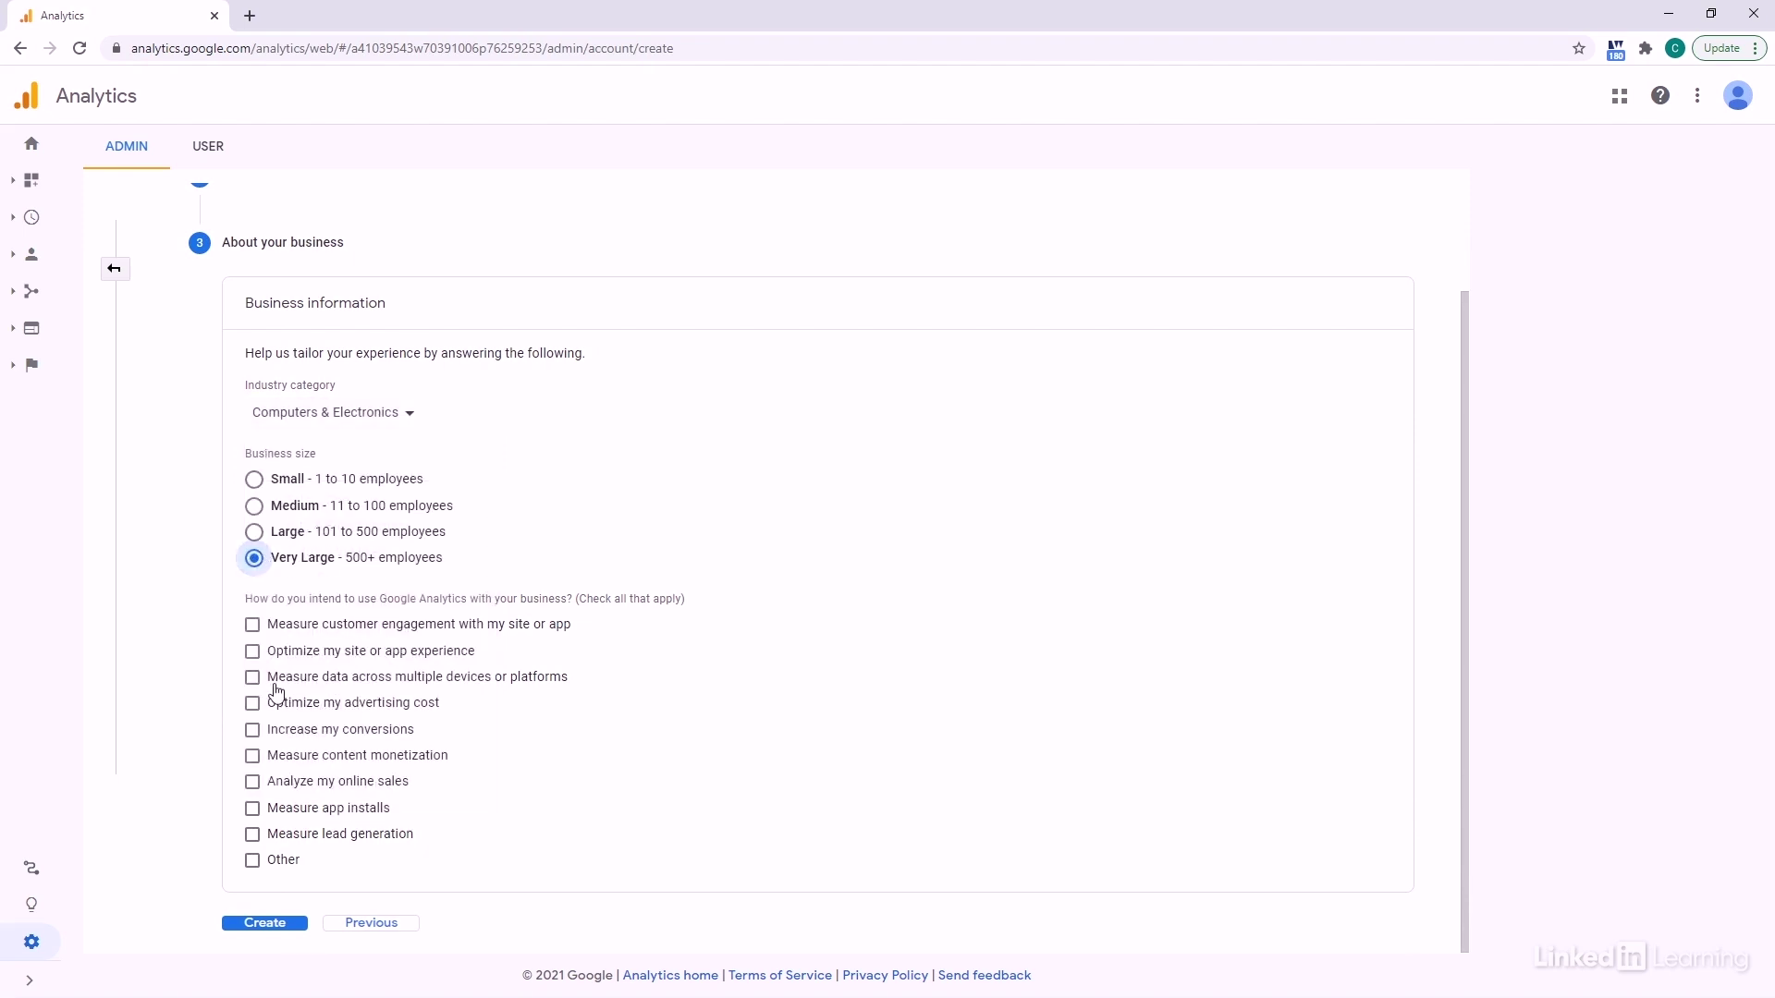
{"action": "left_click", "coordinate": [250, 629]}
{"action": "left_click", "coordinate": [252, 652]}
{"action": "left_click", "coordinate": [253, 680]}
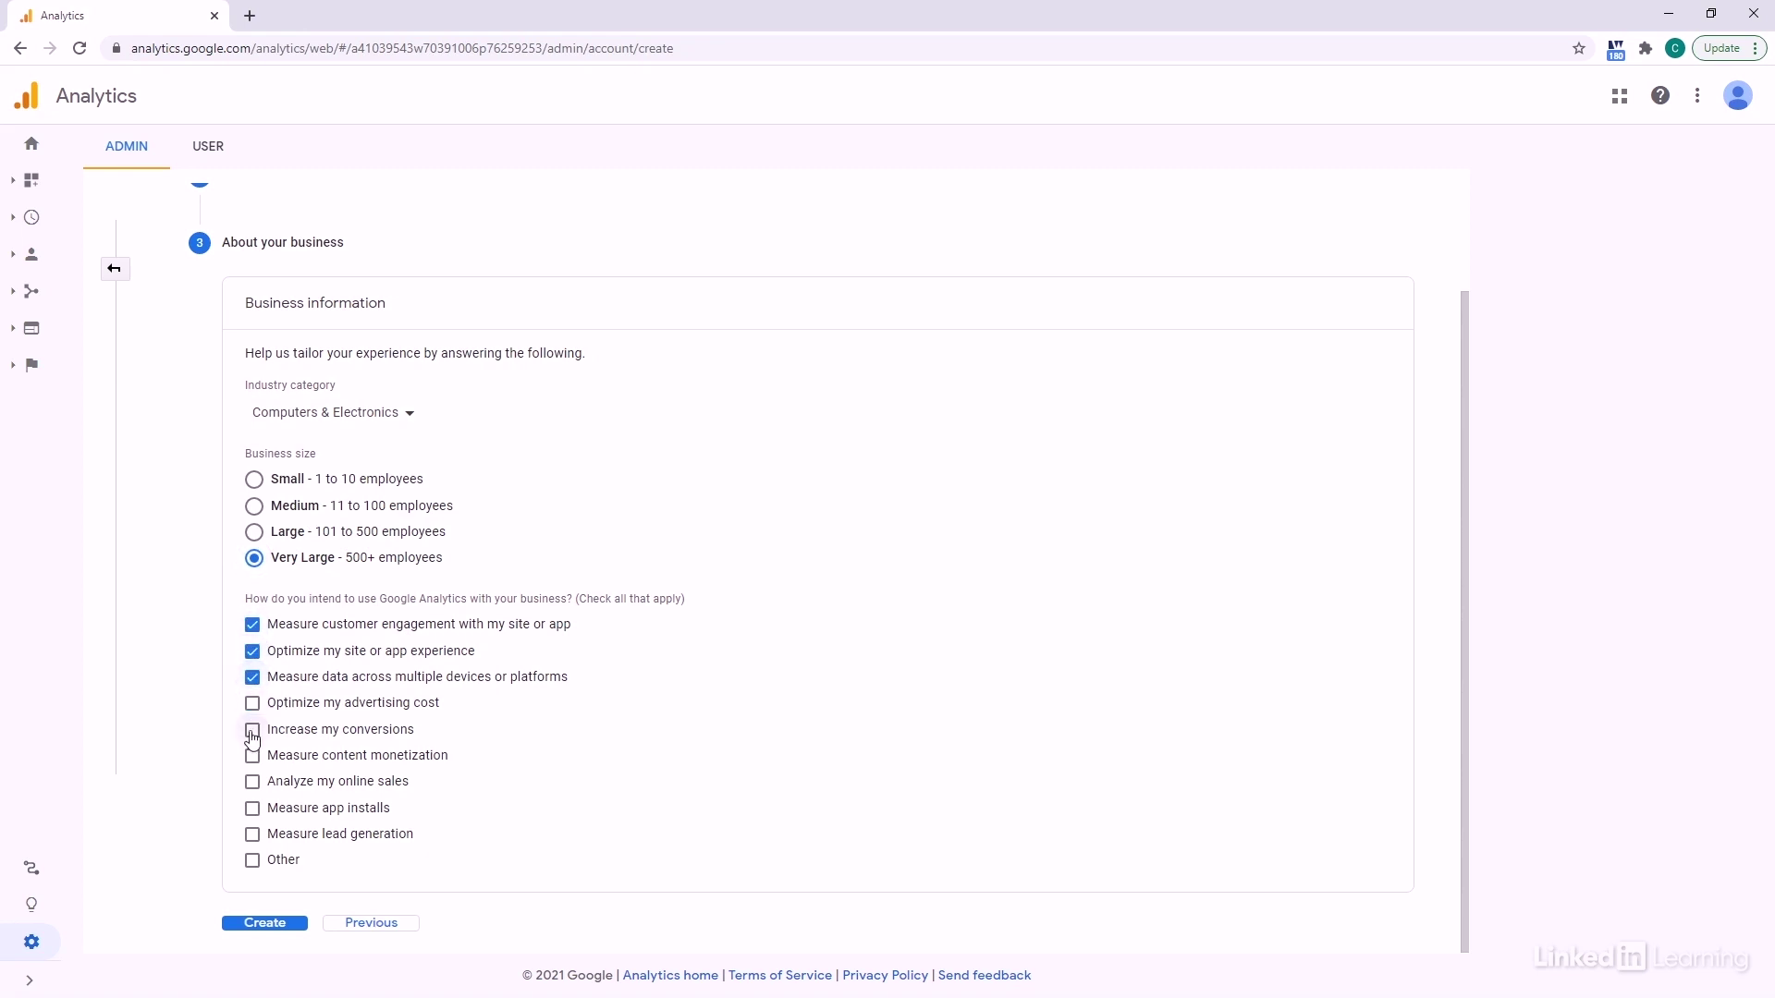
{"action": "left_click", "coordinate": [251, 836]}
{"action": "left_click", "coordinate": [265, 924]}
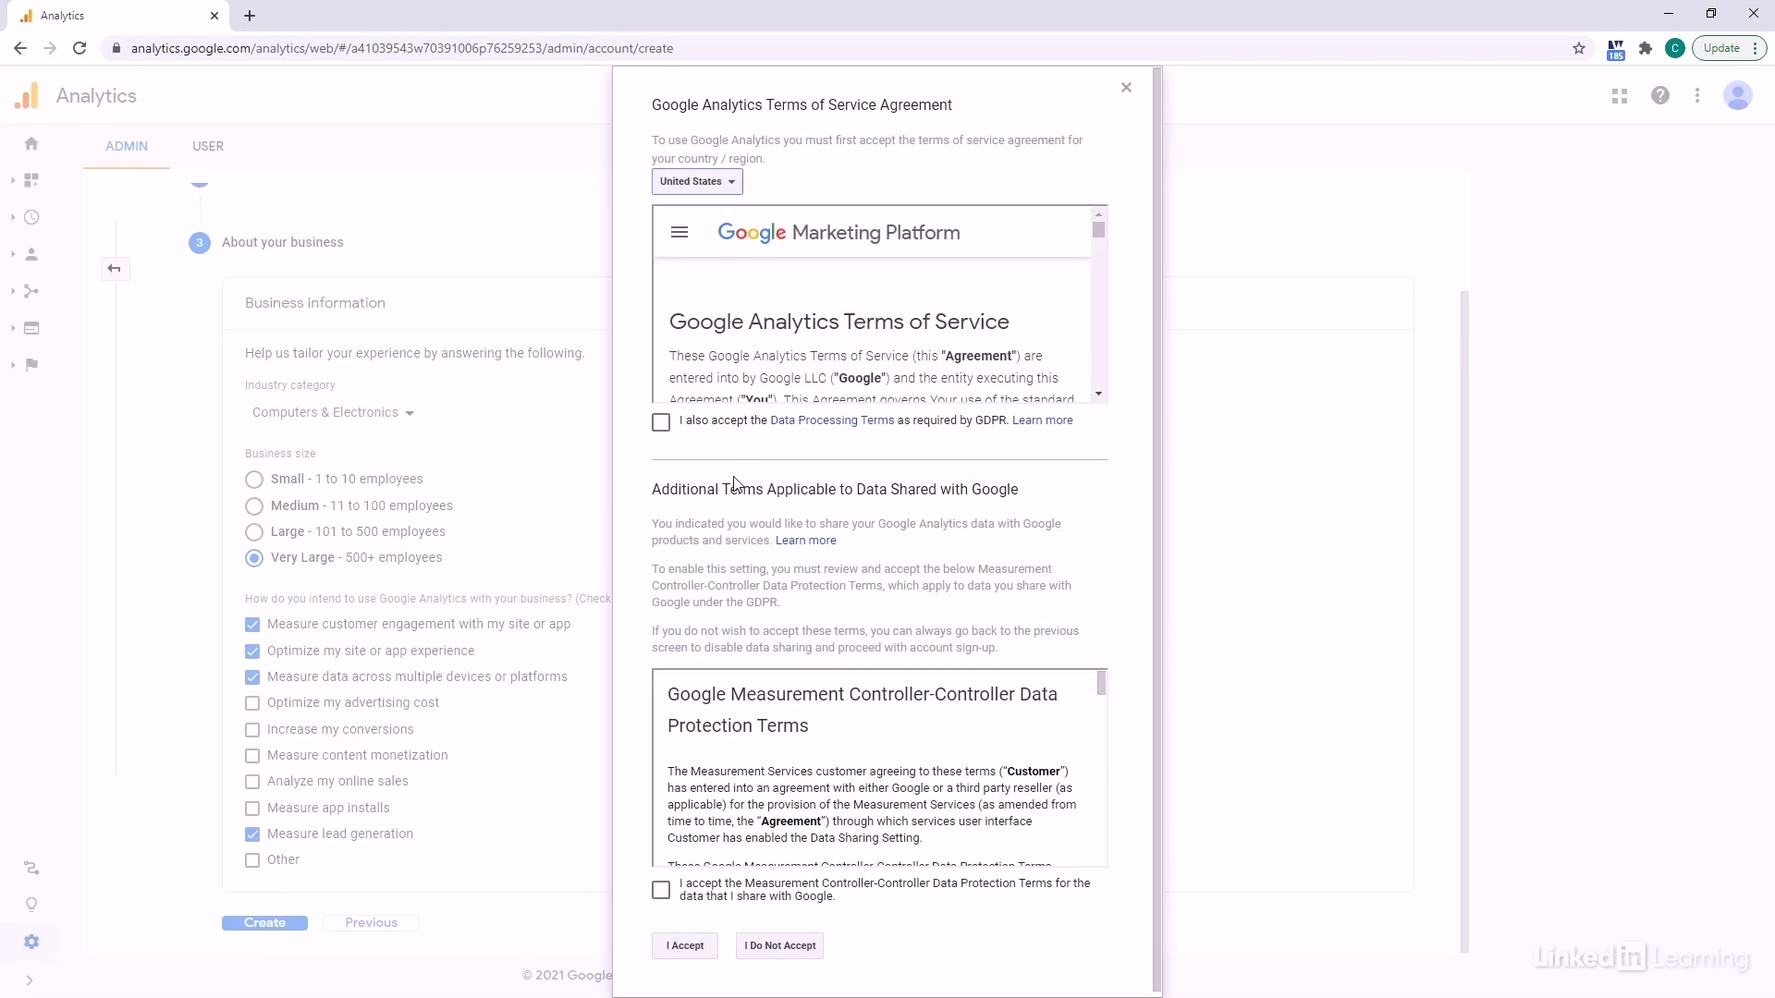
Step: Accept the GDPR and data-protection terms, then pick Web as the stream platform
{"action": "left_click", "coordinate": [661, 422]}
{"action": "left_click", "coordinate": [661, 891]}
{"action": "left_click", "coordinate": [685, 946]}
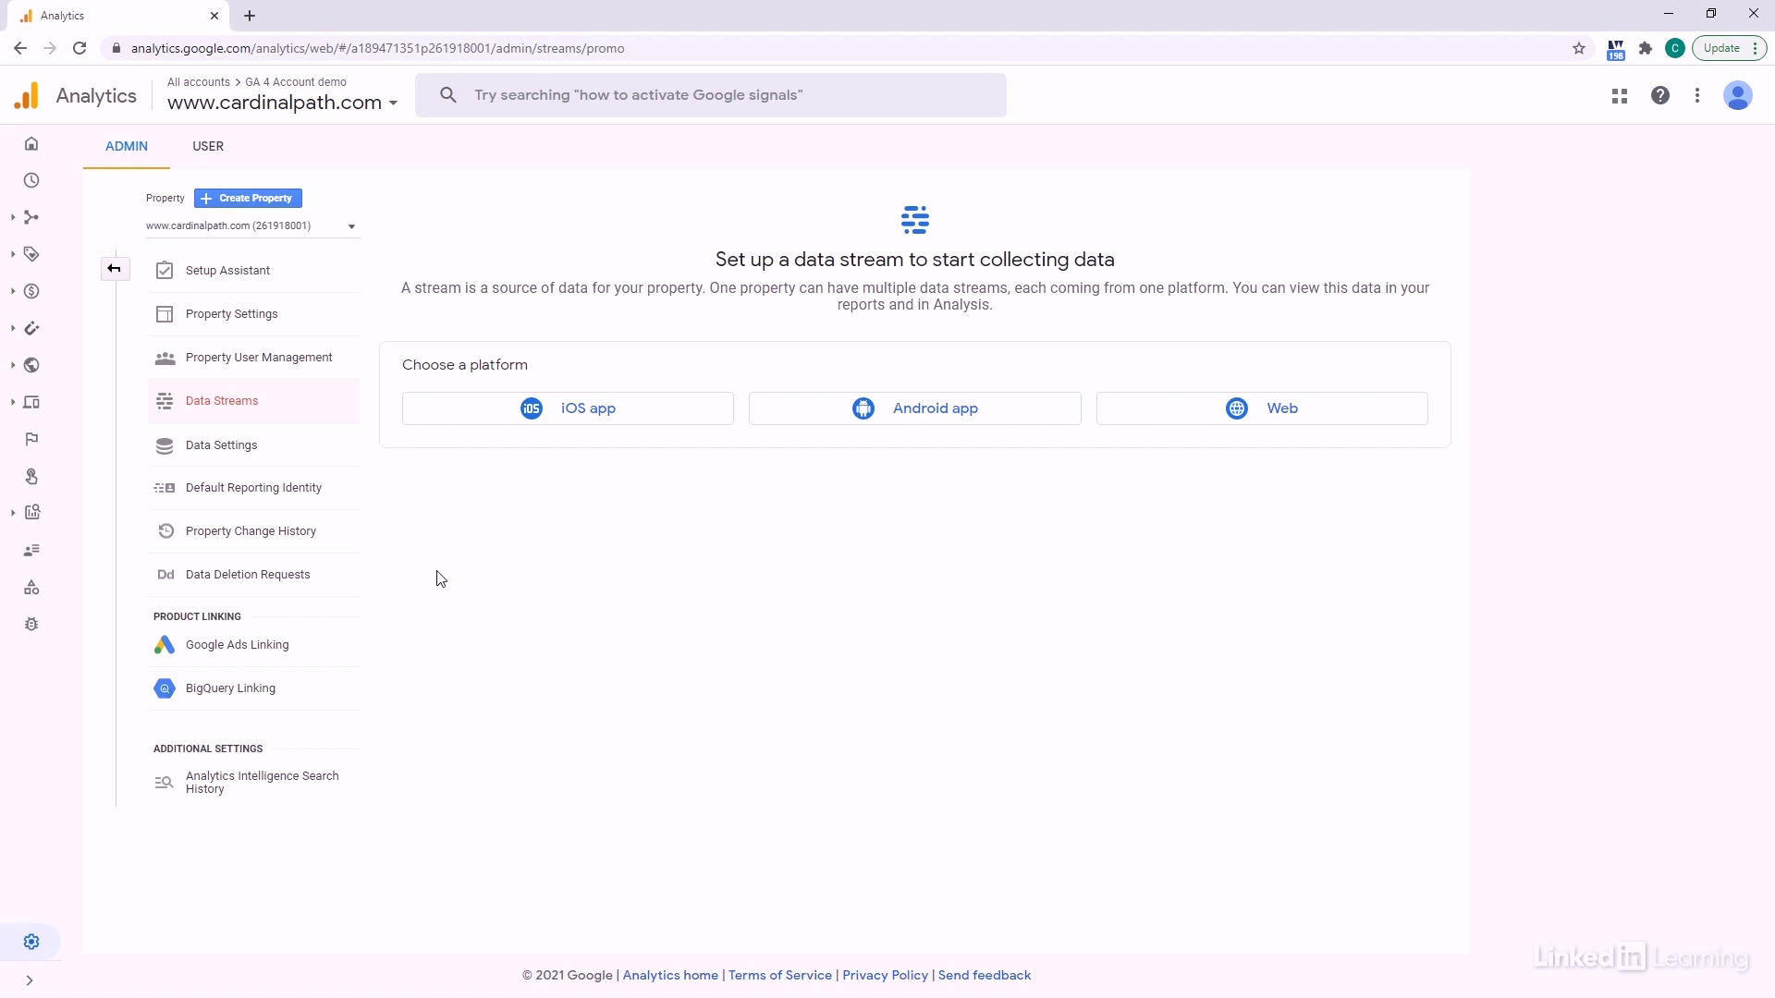
{"action": "left_click", "coordinate": [1199, 424]}
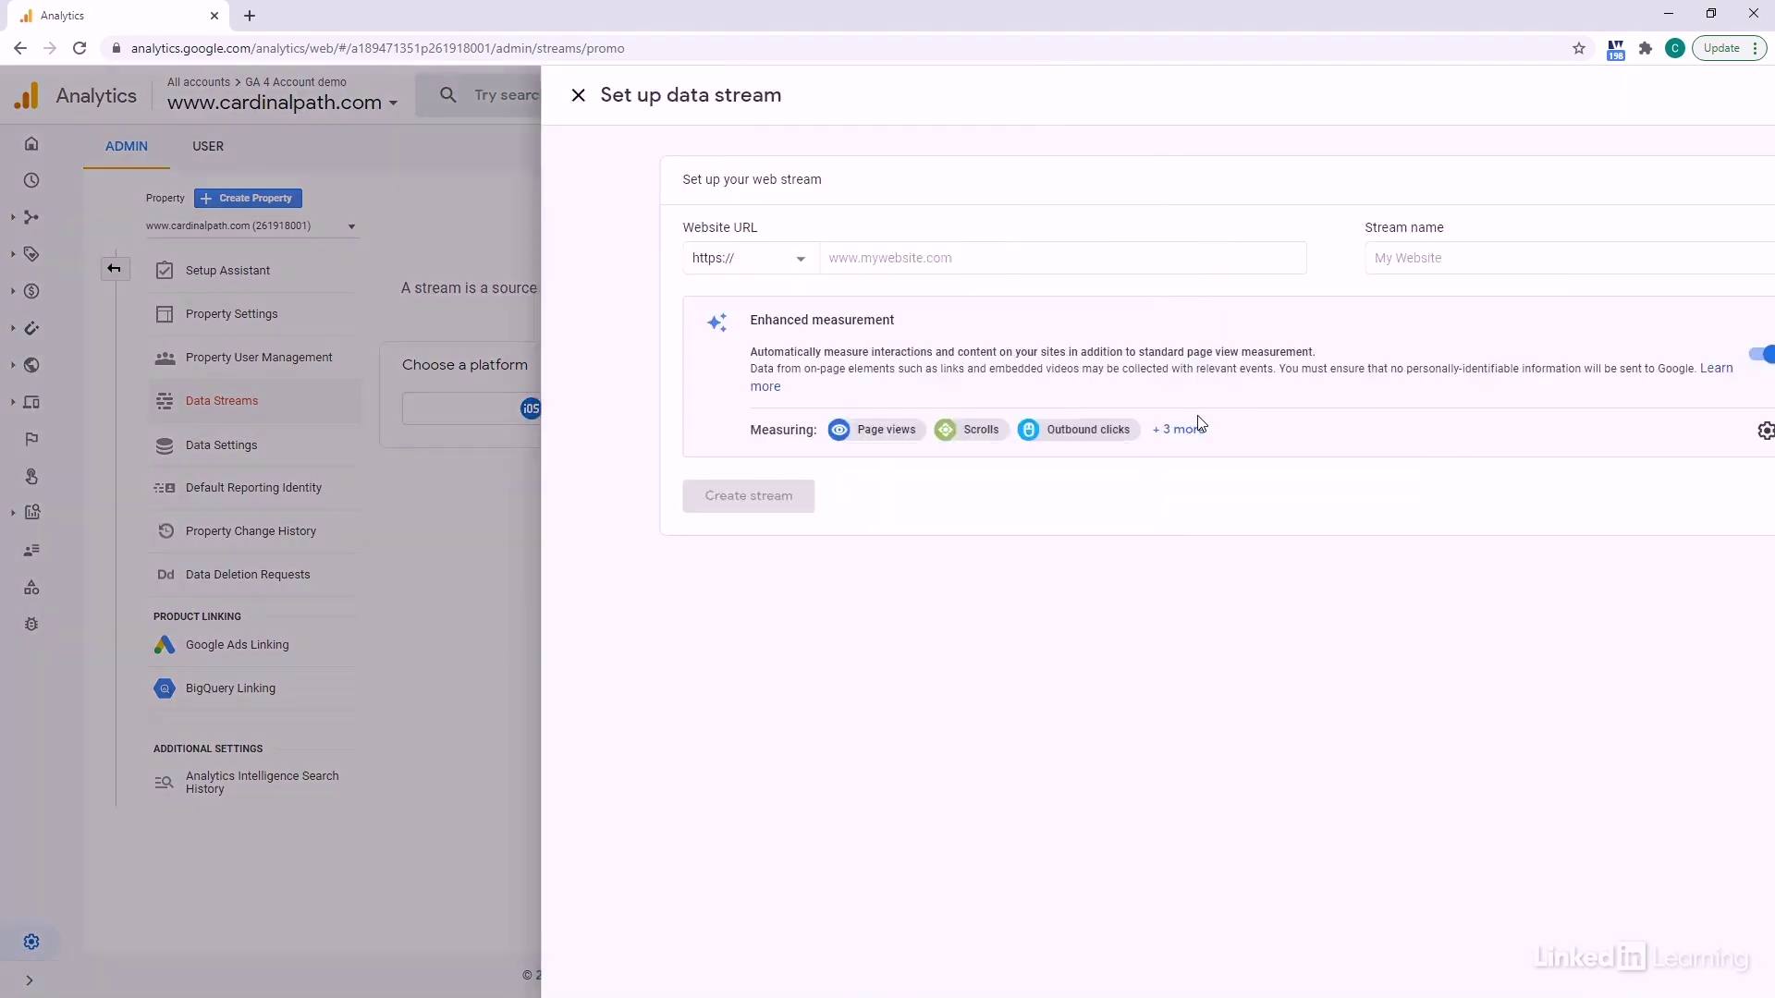
Step: Create the 'Cardinal Path WEB stream' web stream for cardinalpath.com with all enhanced measurement events shown
{"action": "left_click", "coordinate": [810, 256]}
{"action": "type", "text": "cardinalpath.com"}
{"action": "key", "text": "Tab"}
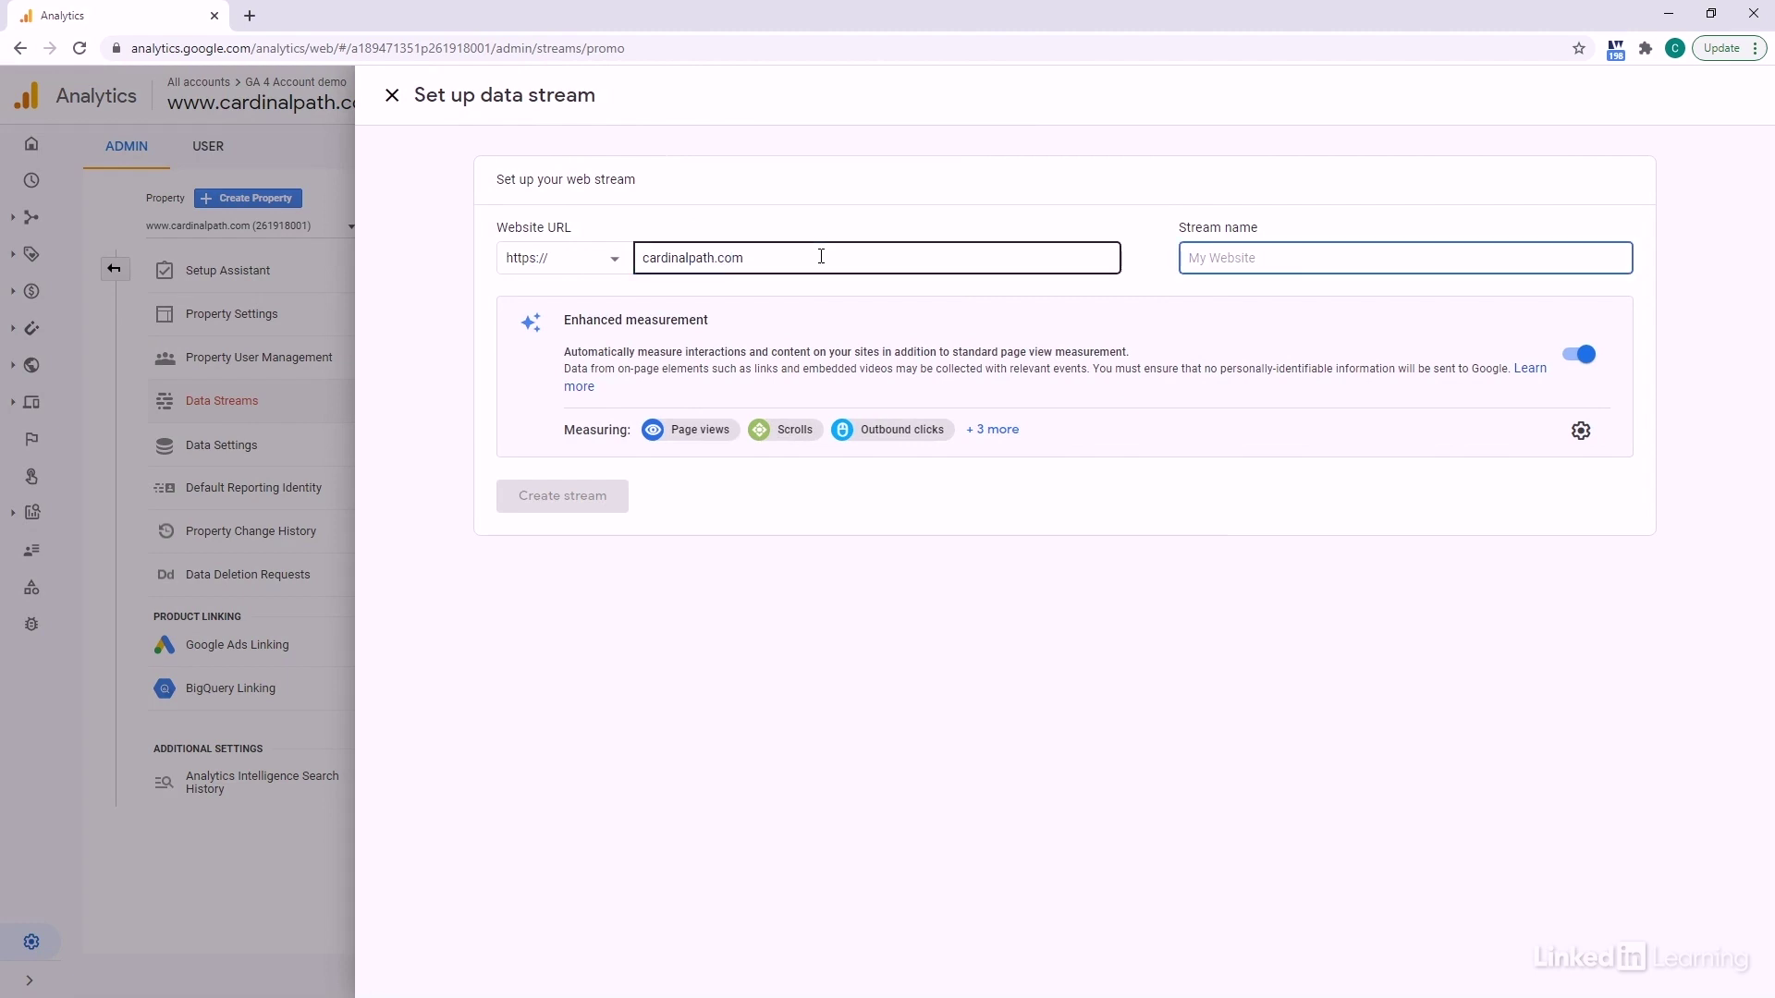
{"action": "type", "text": "Cardinal Path "}
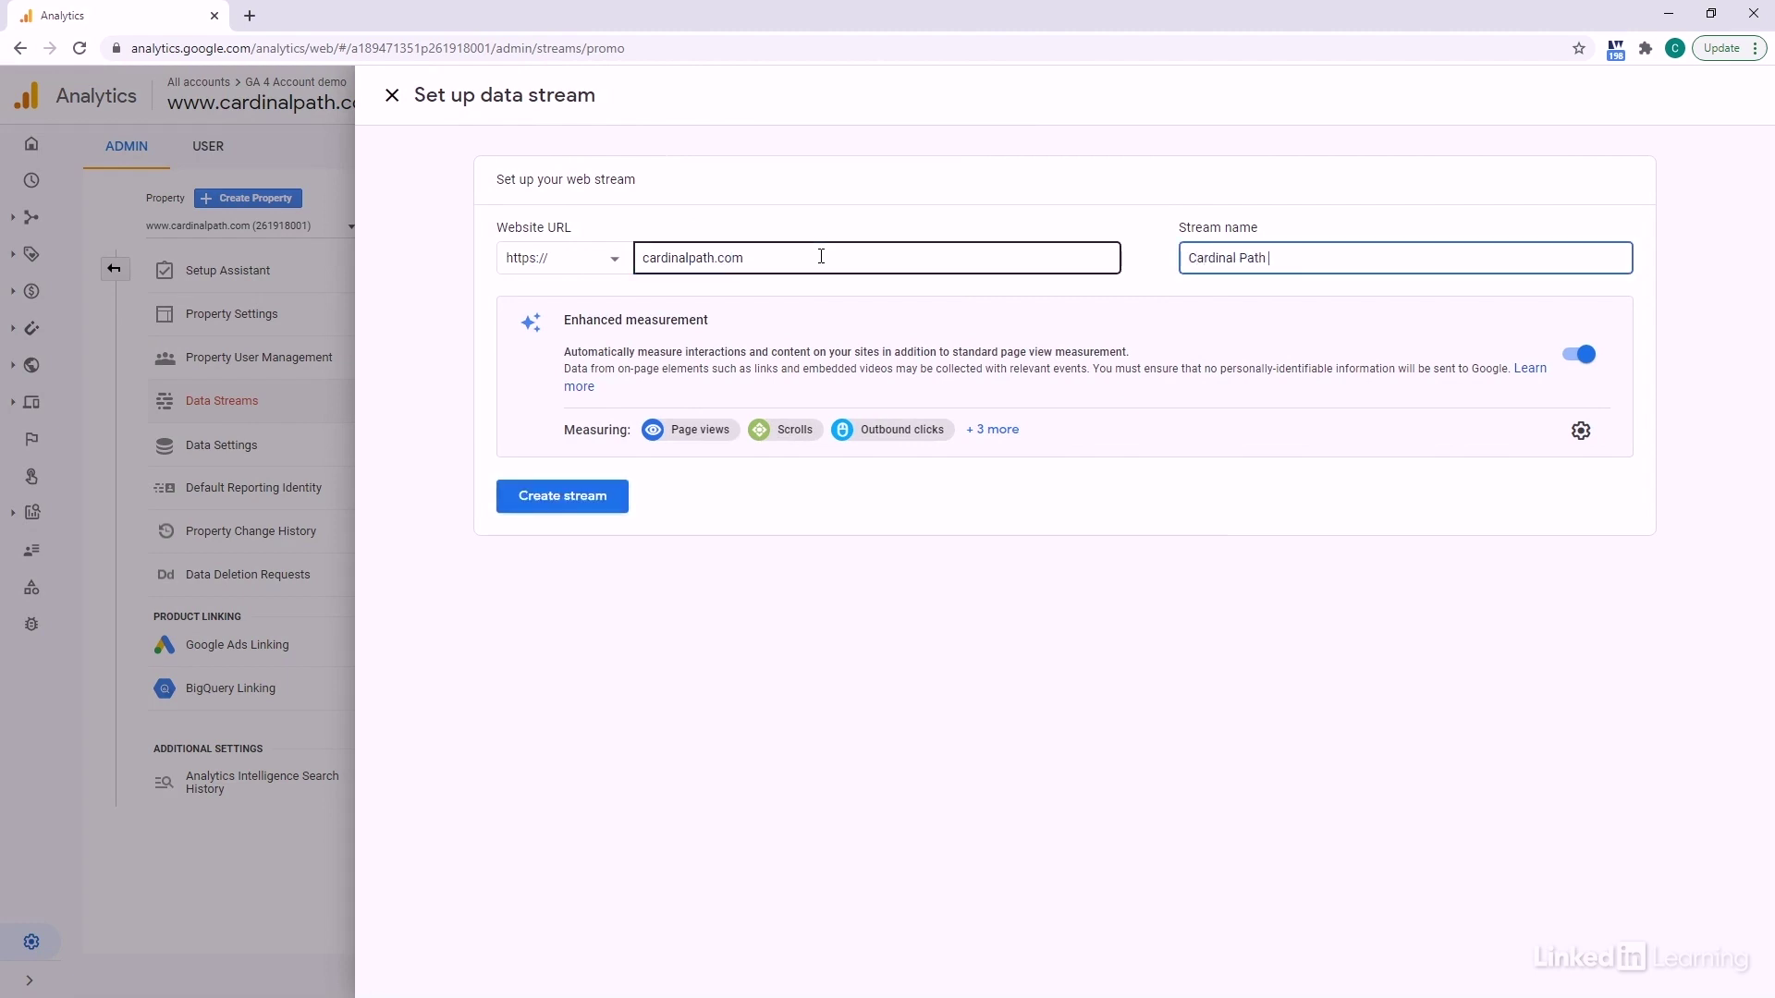
{"action": "type", "text": "WEB stream"}
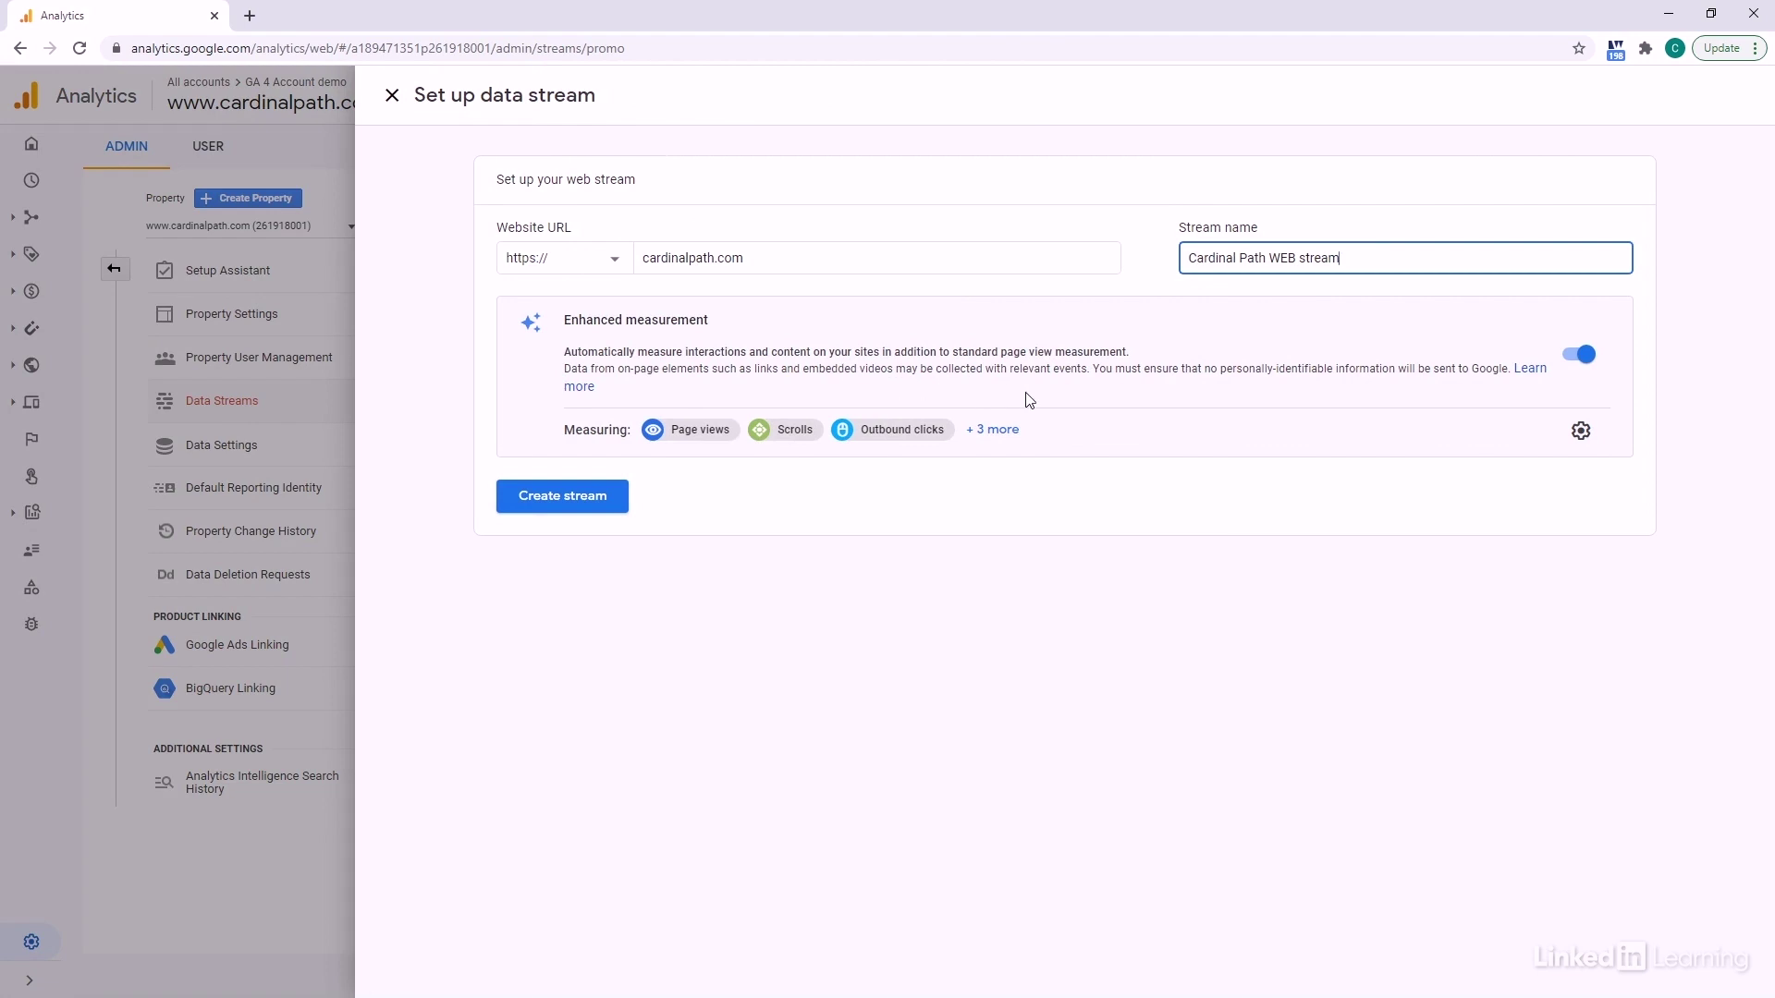
{"action": "left_click", "coordinate": [992, 430]}
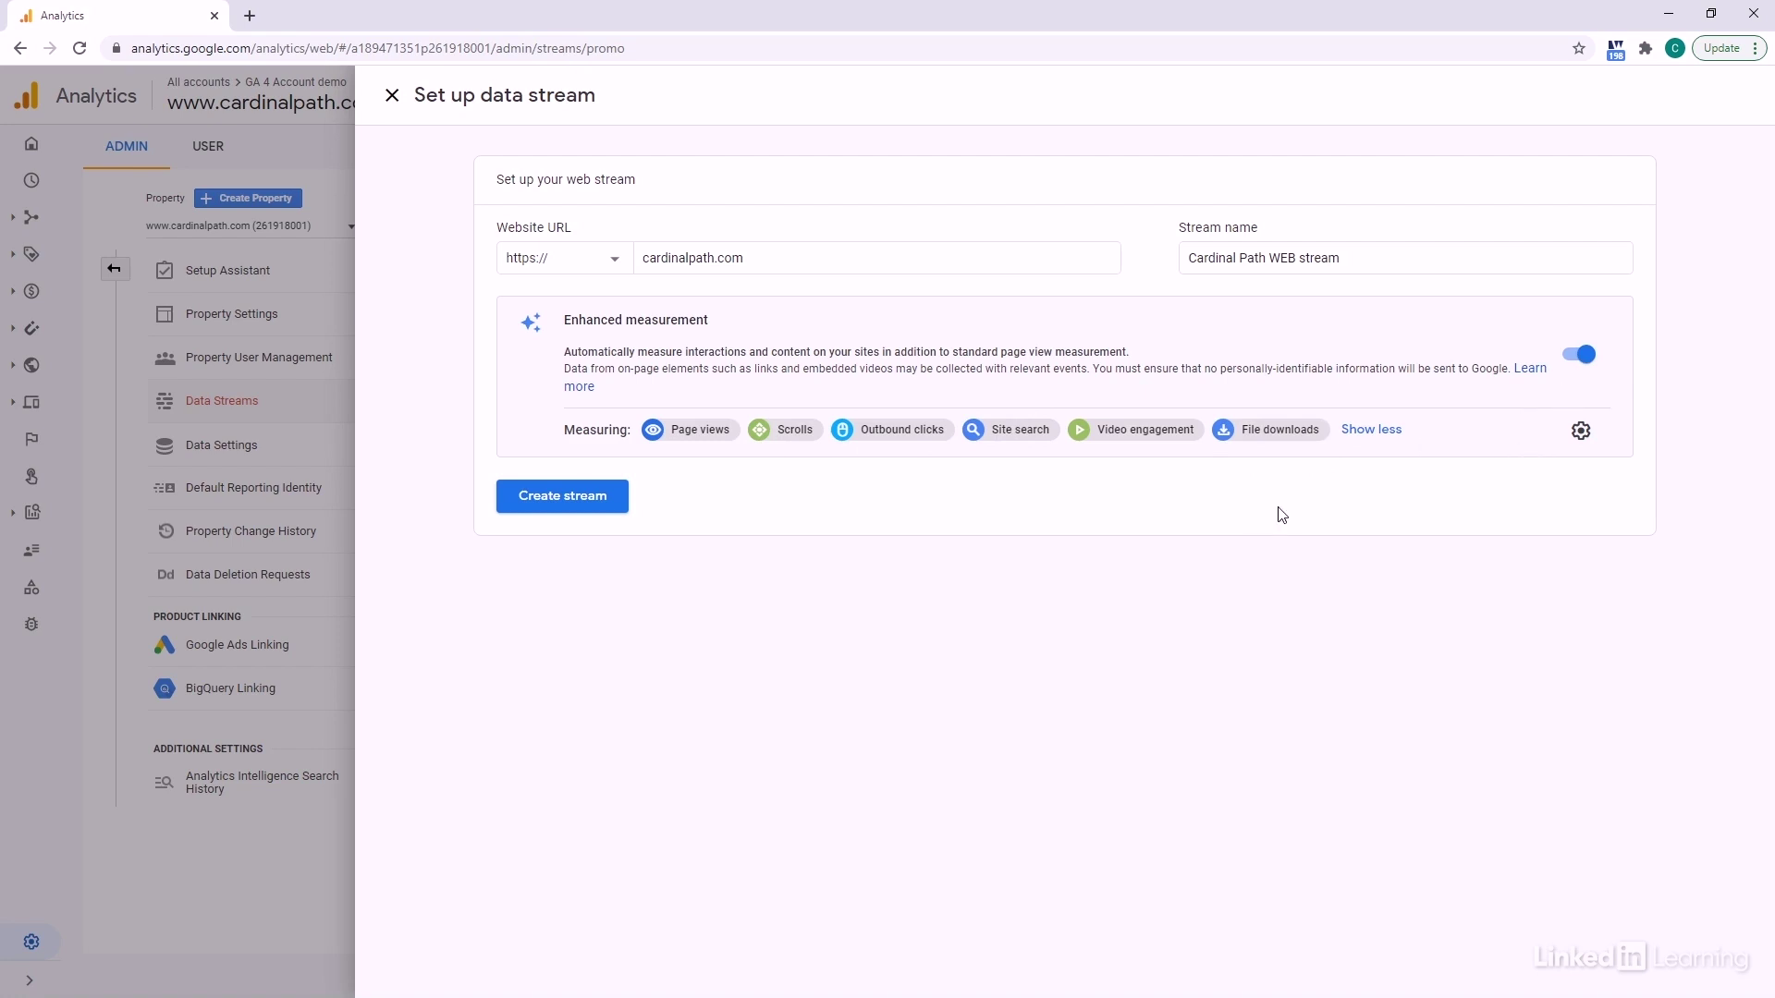
{"action": "left_click", "coordinate": [562, 499]}
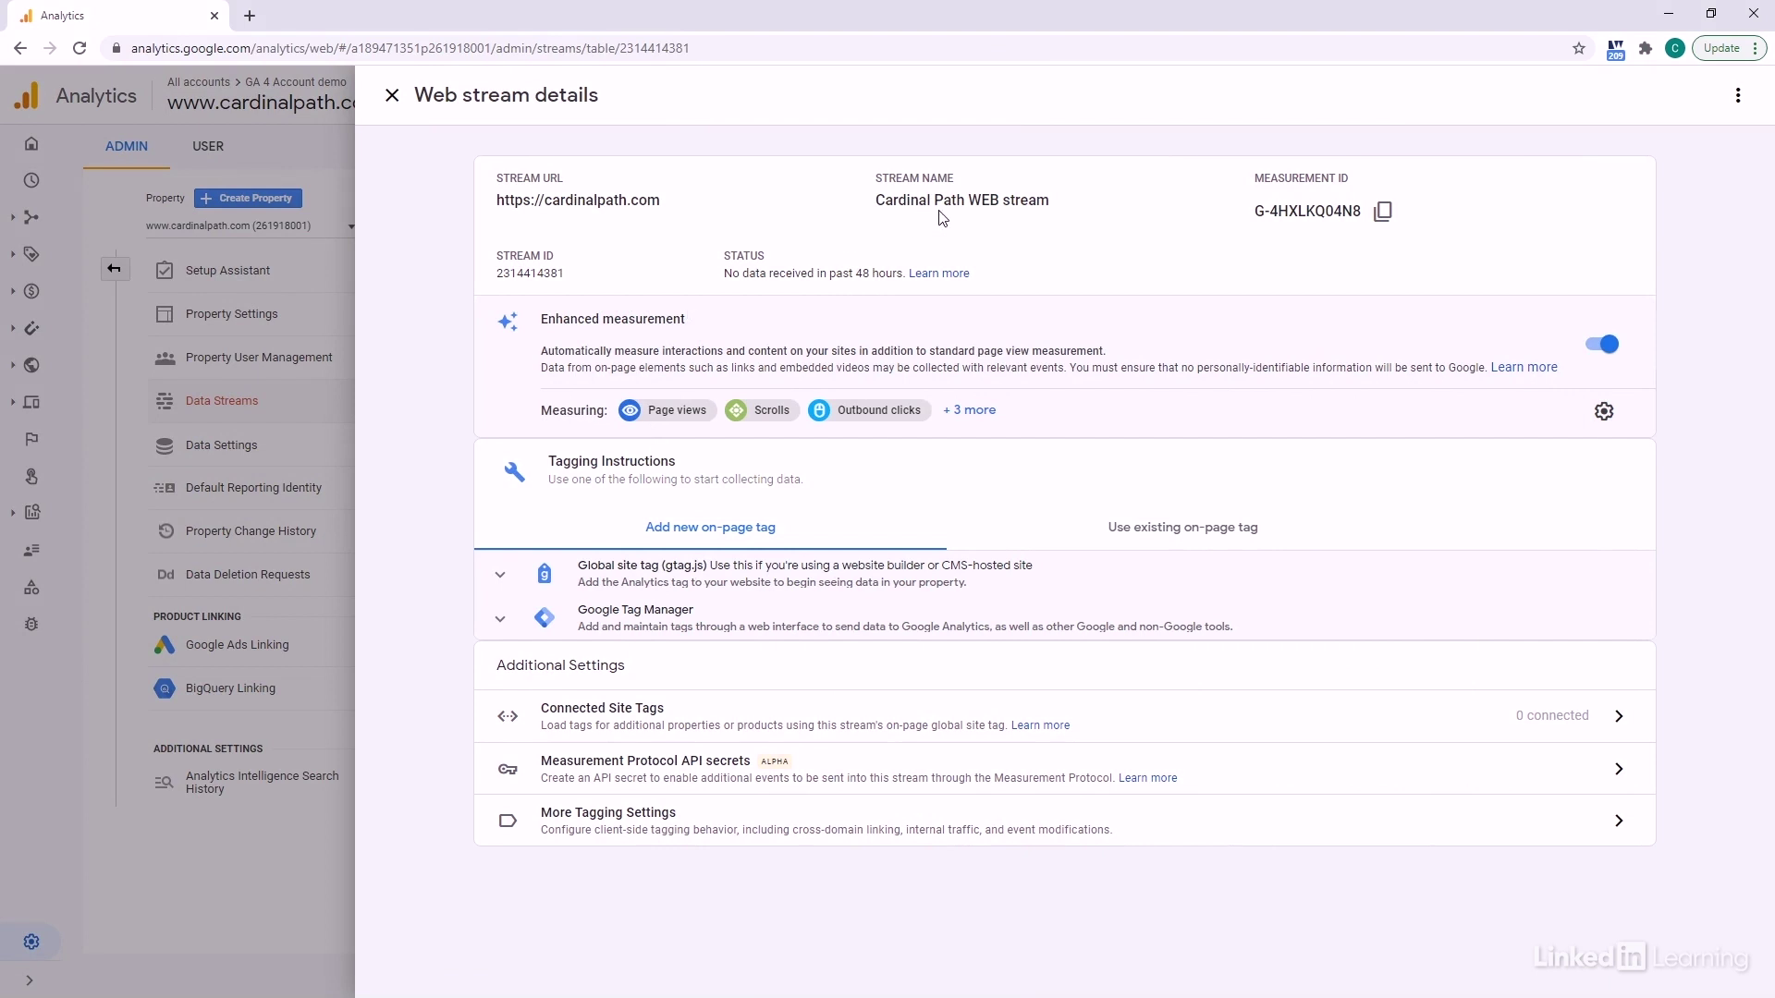
{"action": "right_click", "coordinate": [1304, 248]}
{"action": "left_click", "coordinate": [1201, 314]}
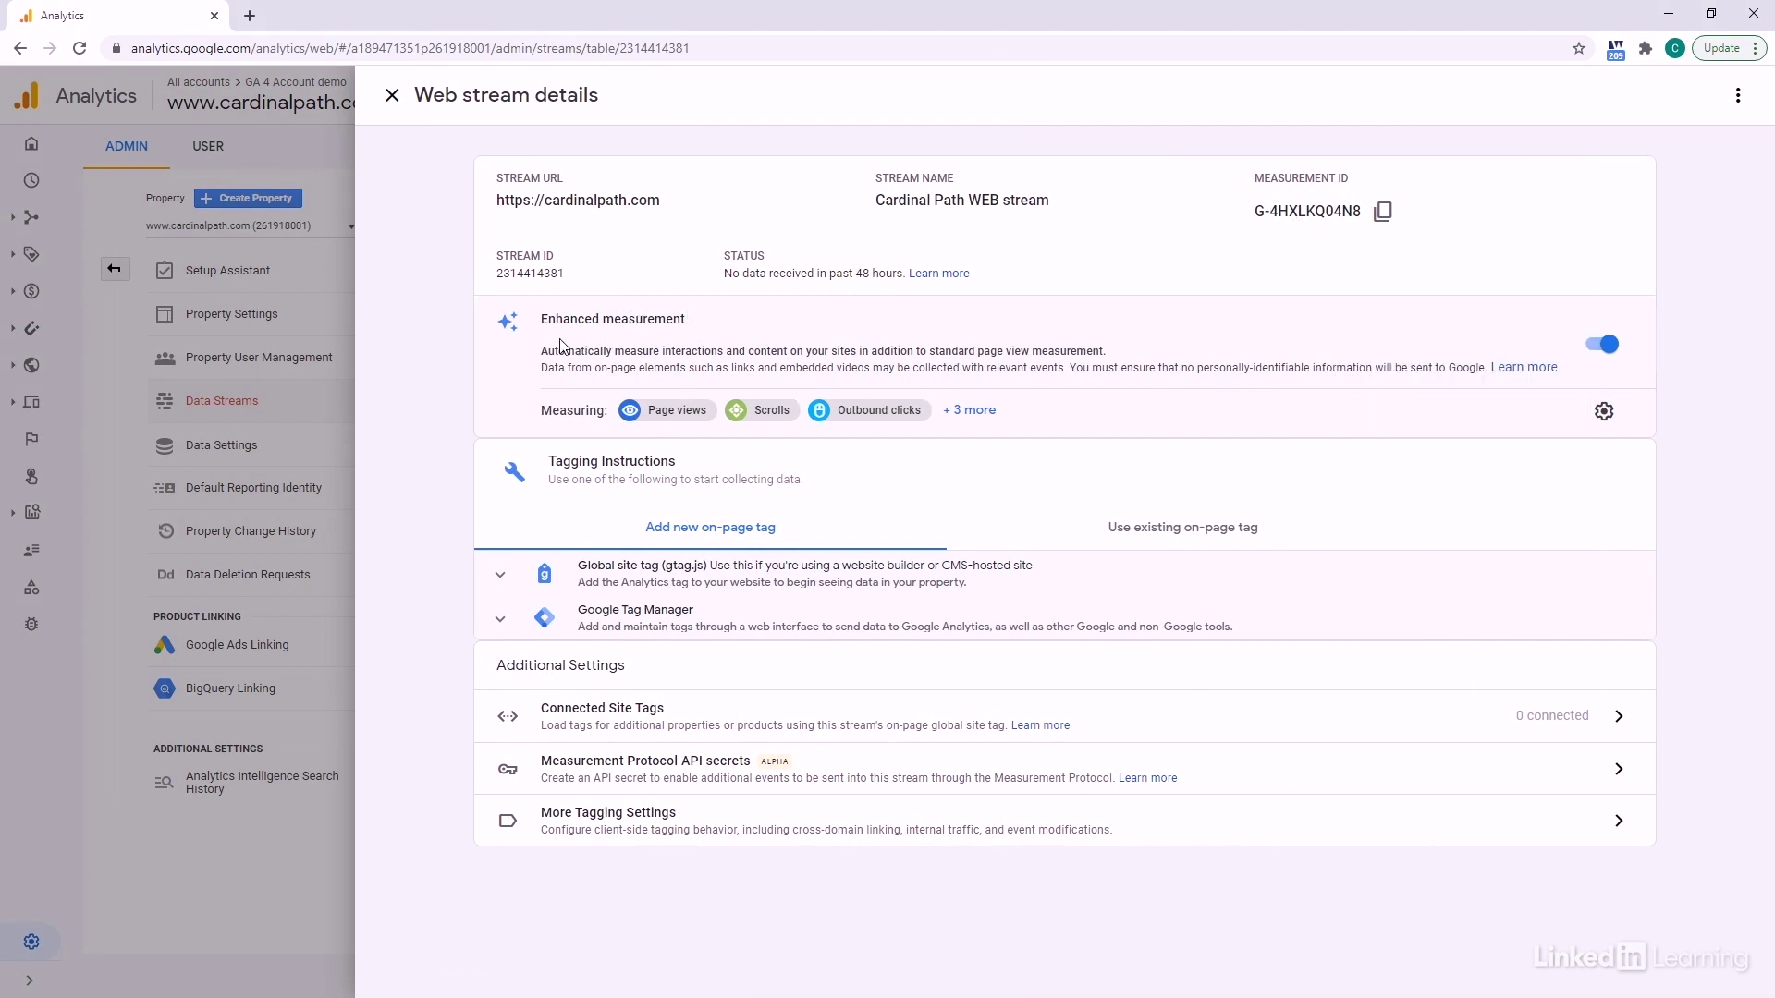